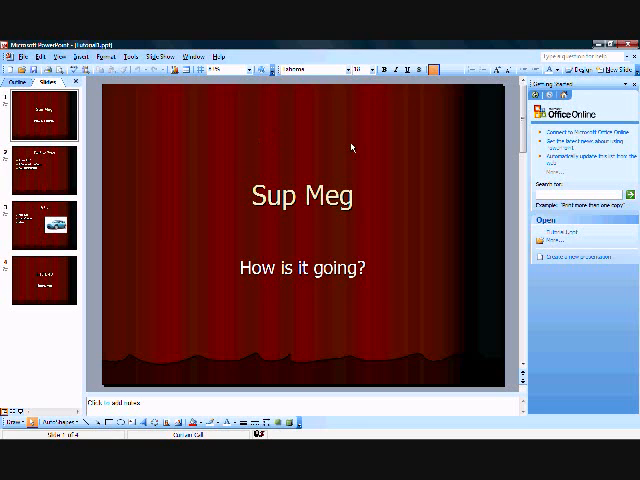
# Show the Custom Animation task pane, glancing at Animation Schemes before returning to it.
pyautogui.click(622, 84)
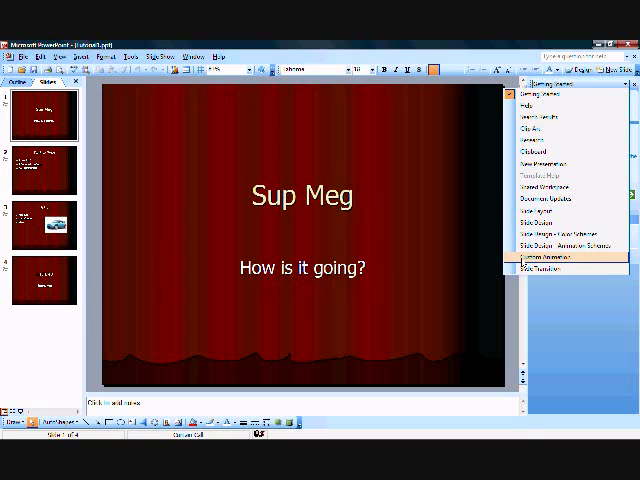
pyautogui.click(540, 257)
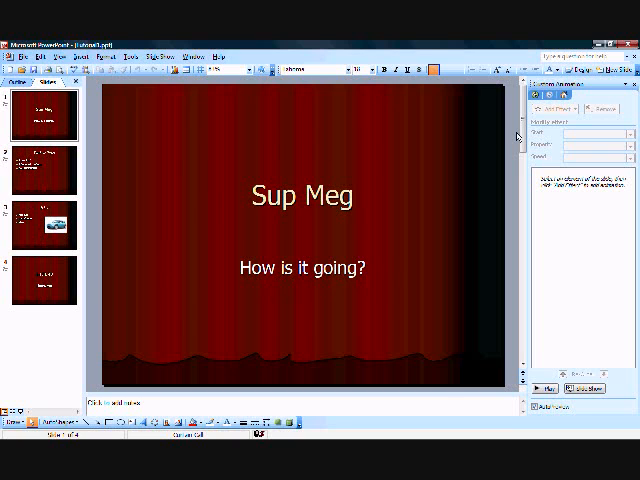
pyautogui.click(623, 84)
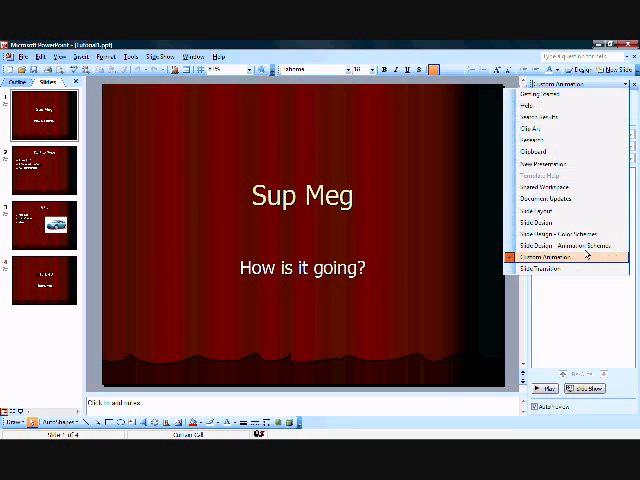
pyautogui.click(565, 245)
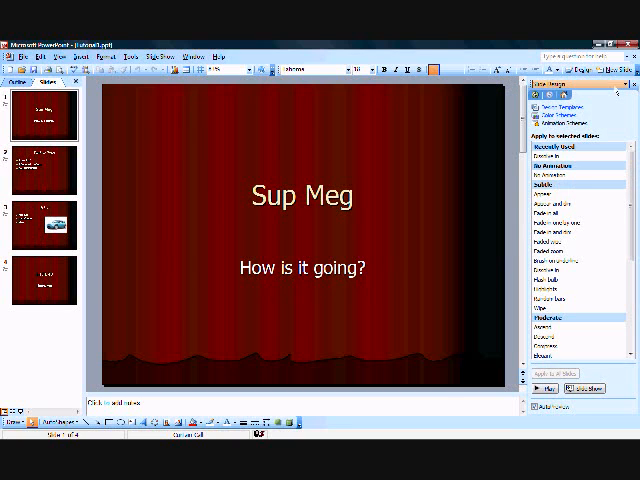
pyautogui.click(617, 90)
pyautogui.click(577, 258)
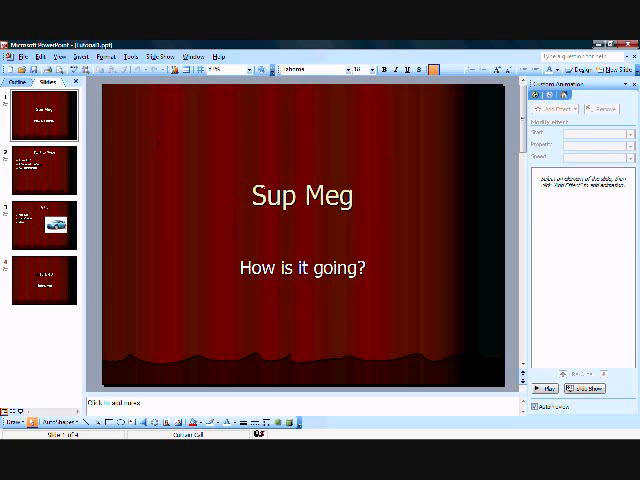
# Give the Sup Meg title a Fly In entrance that starts After Previous.
pyautogui.moveTo(252, 196); pyautogui.dragTo(354, 196)
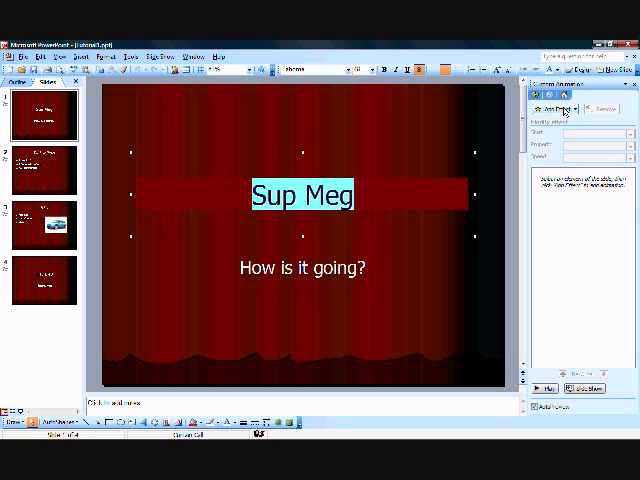
pyautogui.click(540, 109)
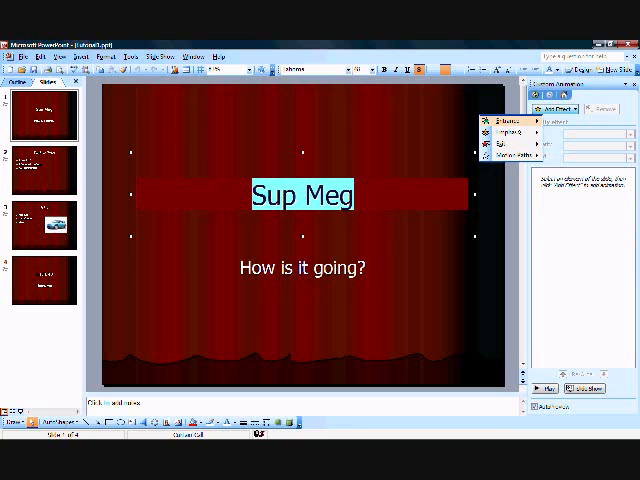
pyautogui.moveTo(510, 121)
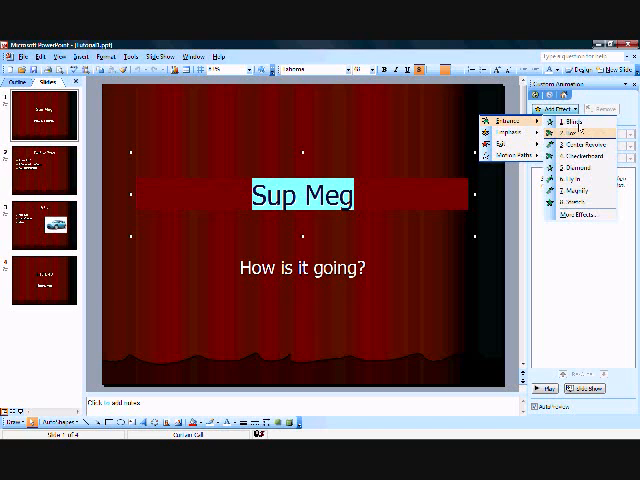
pyautogui.click(580, 178)
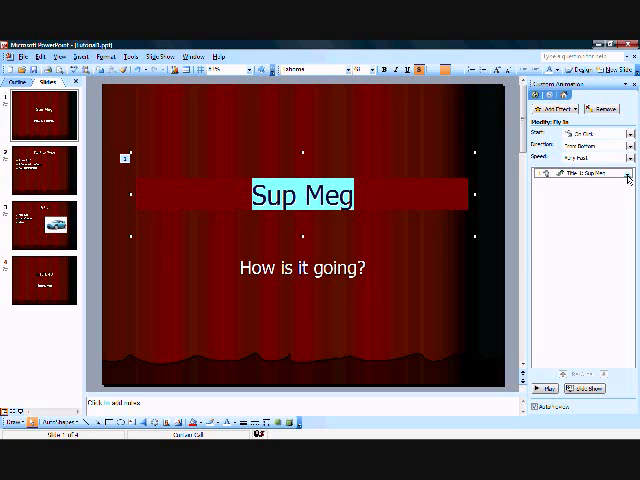
pyautogui.click(627, 176)
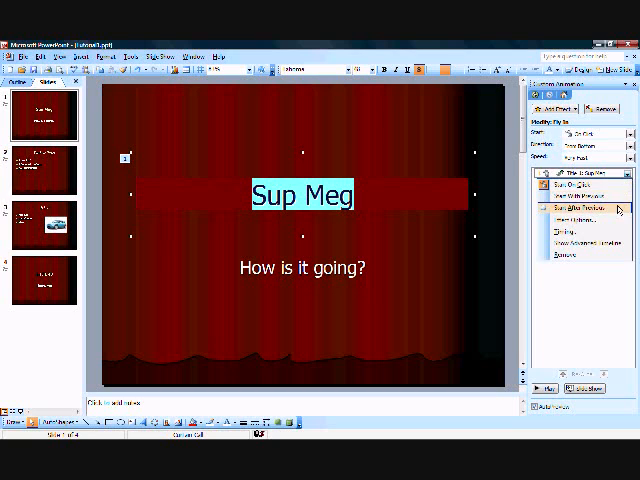
pyautogui.click(619, 207)
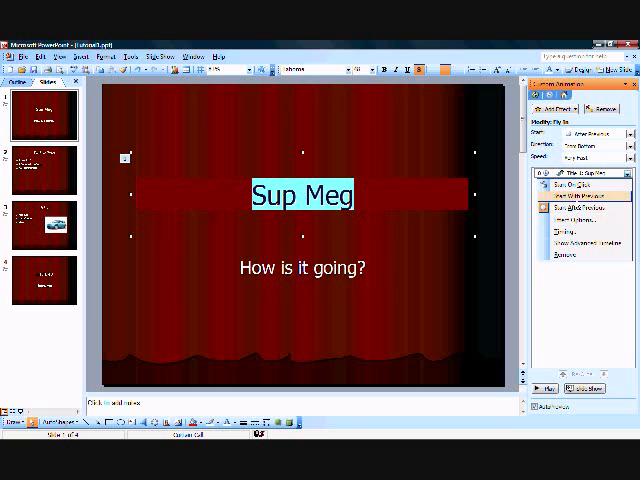
pyautogui.click(573, 331)
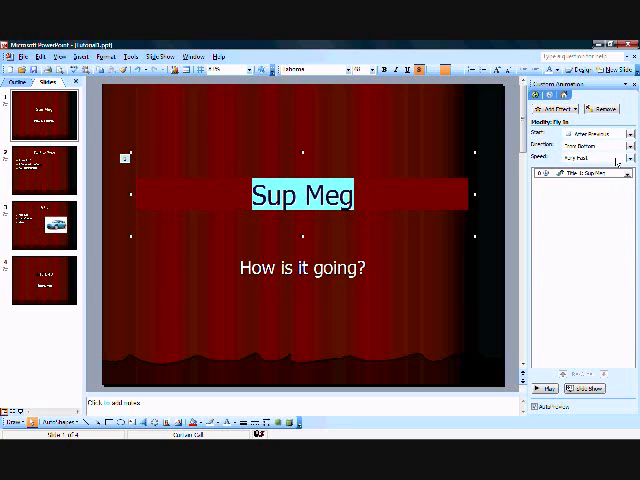
# Change the Fly In direction, then reselect the Sup Meg title text.
pyautogui.click(630, 158)
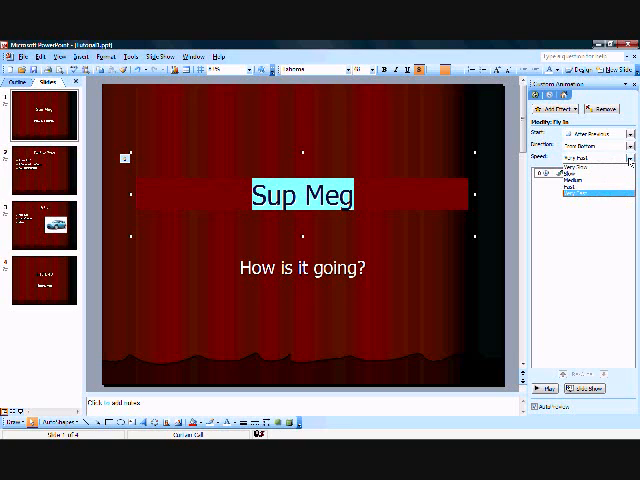
pyautogui.click(630, 160)
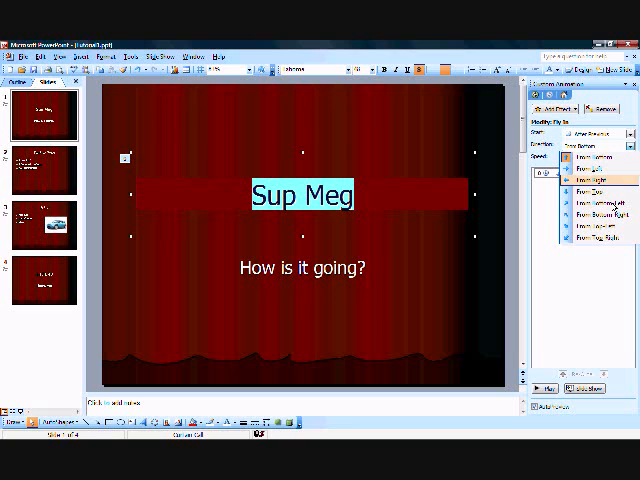
pyautogui.click(600, 225)
pyautogui.click(148, 155)
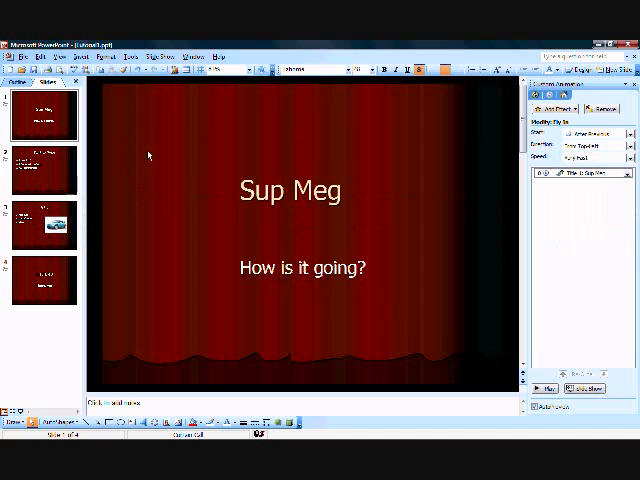
pyautogui.doubleClick(308, 195)
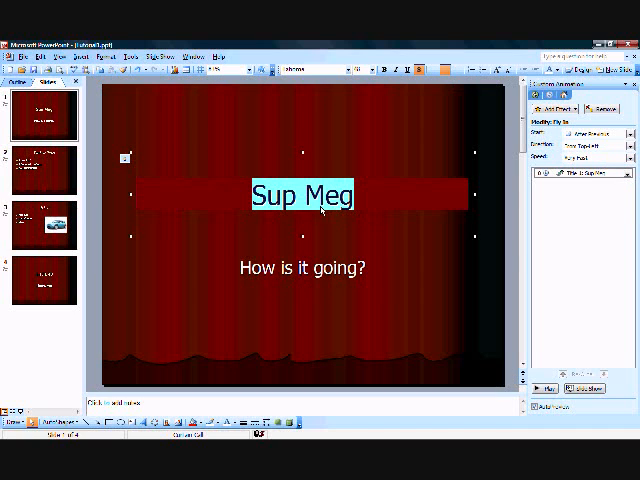
# Give the How is it going? subtitle a Fade entrance from More Effects and preview the slide.
pyautogui.click(300, 268)
pyautogui.moveTo(240, 268); pyautogui.dragTo(366, 268)
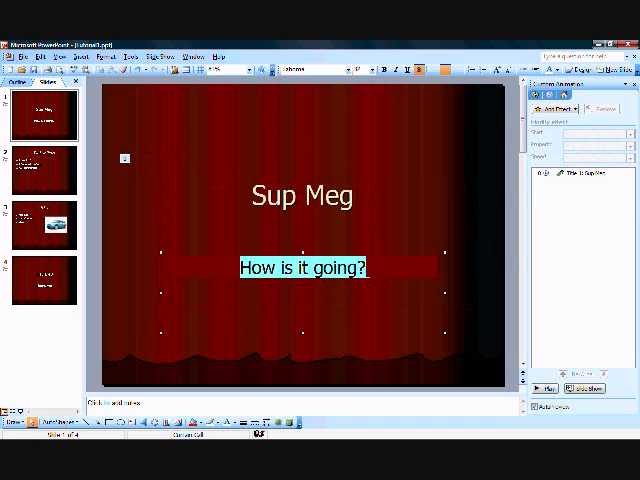
pyautogui.click(553, 108)
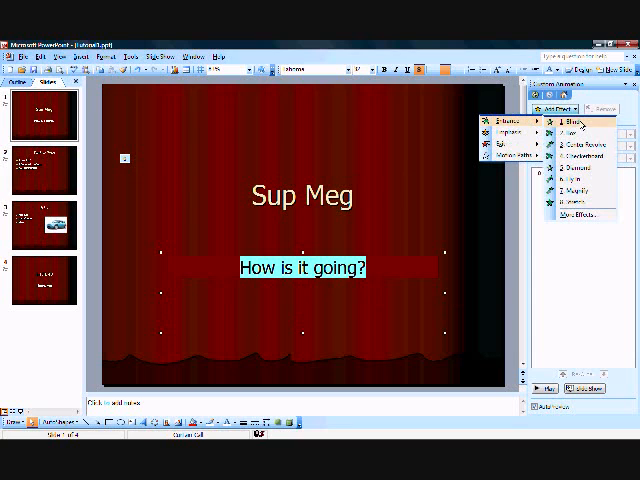
pyautogui.moveTo(509, 121)
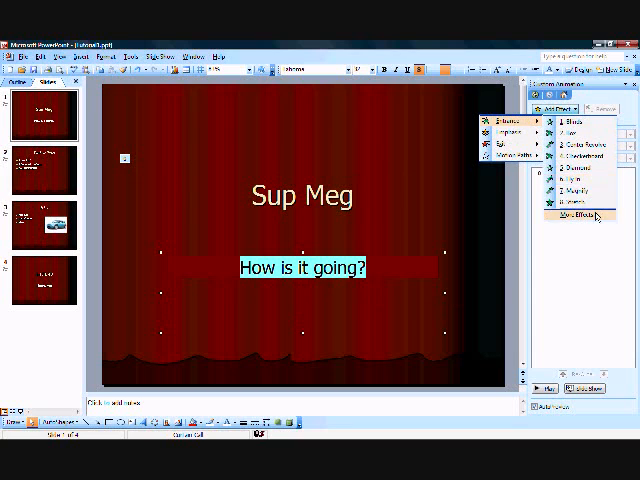
pyautogui.click(594, 219)
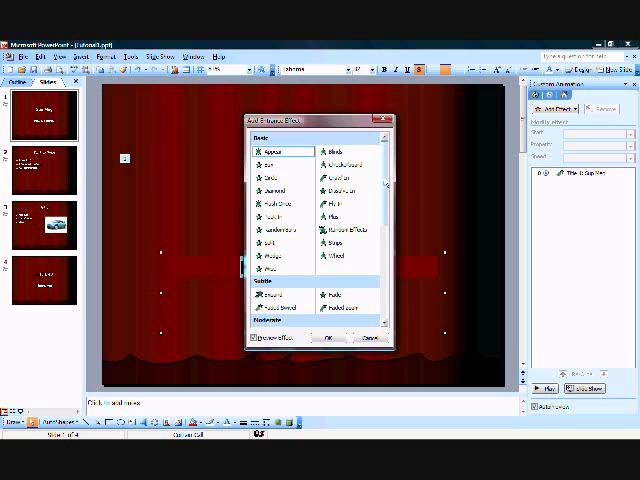
pyautogui.moveTo(386, 180); pyautogui.dragTo(386, 224)
pyautogui.click(335, 204)
pyautogui.click(330, 338)
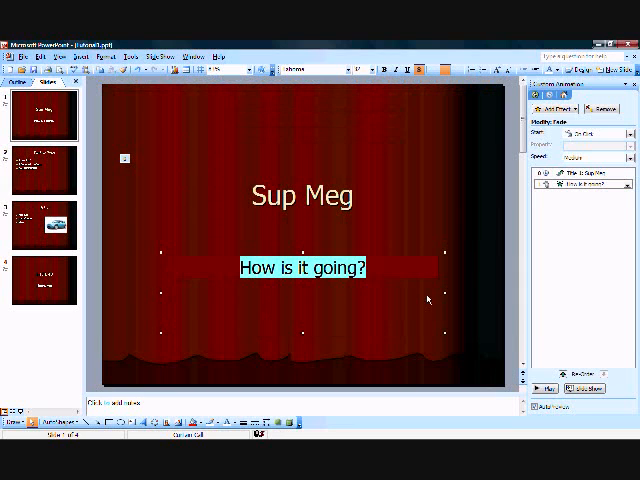
pyautogui.click(547, 387)
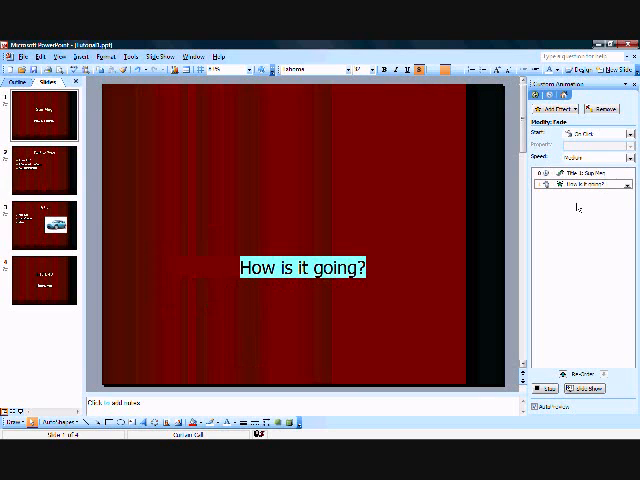
# Set the subtitle's Fade to start After Previous and preview the animations.
pyautogui.click(553, 246)
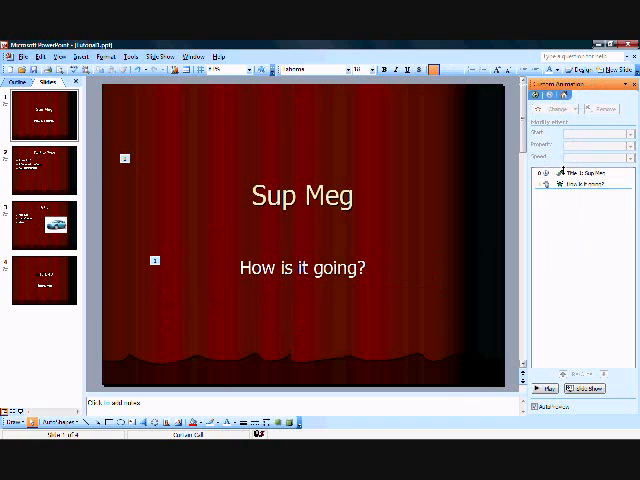
pyautogui.click(563, 185)
pyautogui.click(615, 220)
pyautogui.click(581, 184)
pyautogui.click(626, 185)
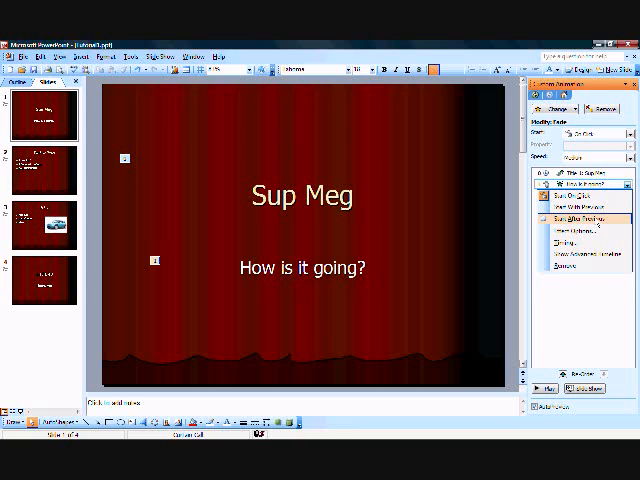
pyautogui.click(598, 220)
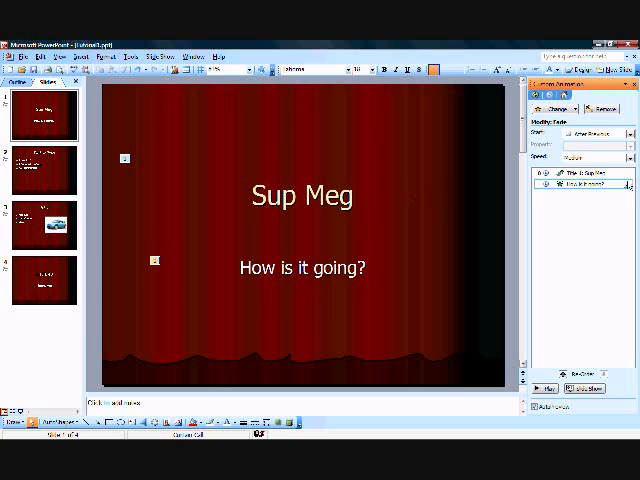
pyautogui.click(541, 389)
# Recheck the subtitle animation's start setting and reopen its options.
pyautogui.click(629, 134)
pyautogui.click(590, 150)
pyautogui.click(626, 185)
# In the Fade timing settings keep After Previous at medium speed and confirm.
pyautogui.click(573, 243)
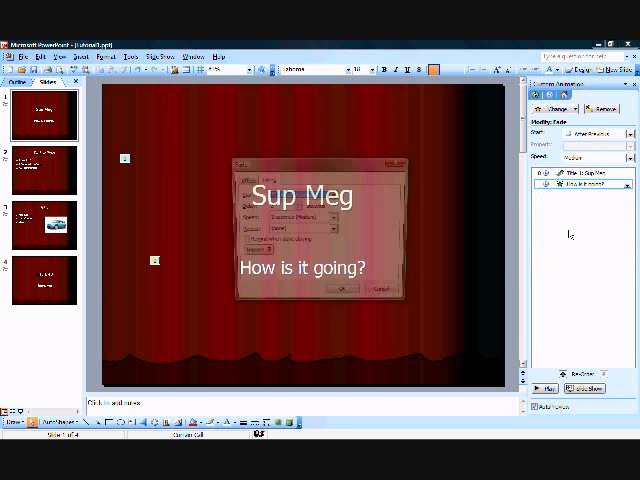
pyautogui.moveTo(345, 166); pyautogui.dragTo(444, 127)
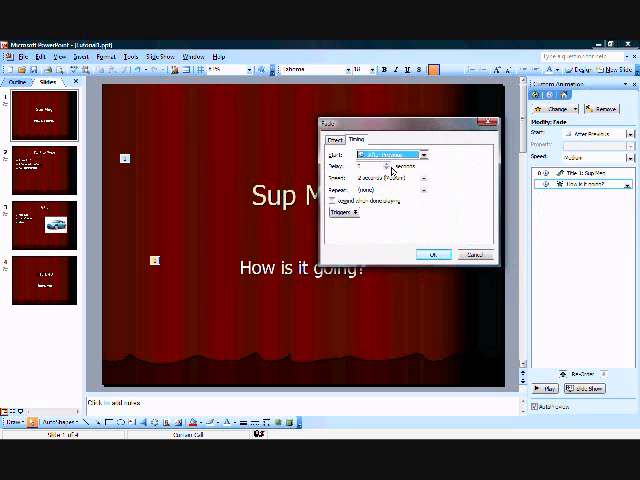
pyautogui.click(385, 166)
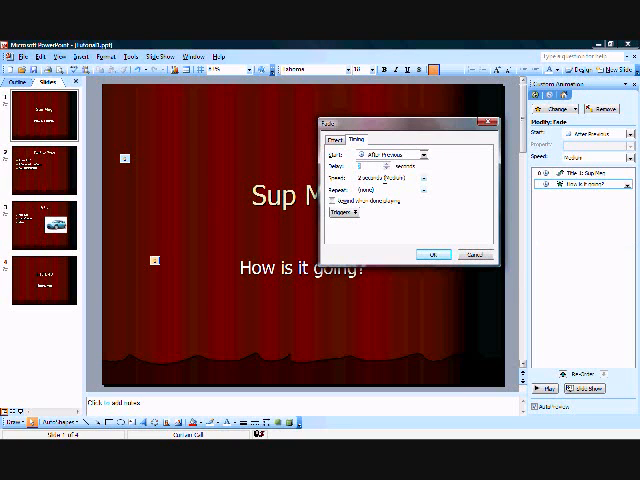
pyautogui.click(334, 140)
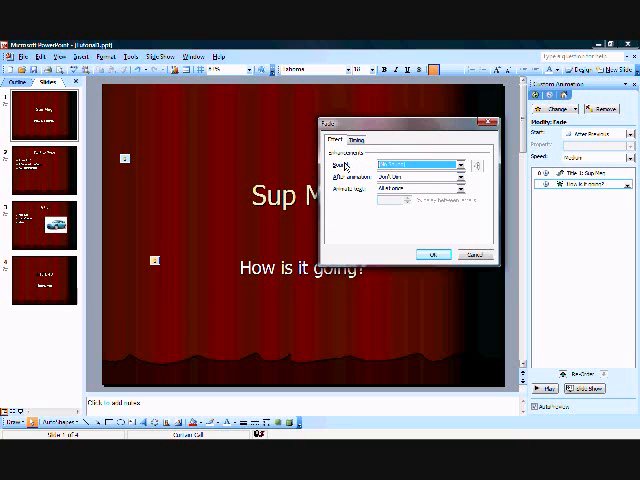
pyautogui.click(356, 141)
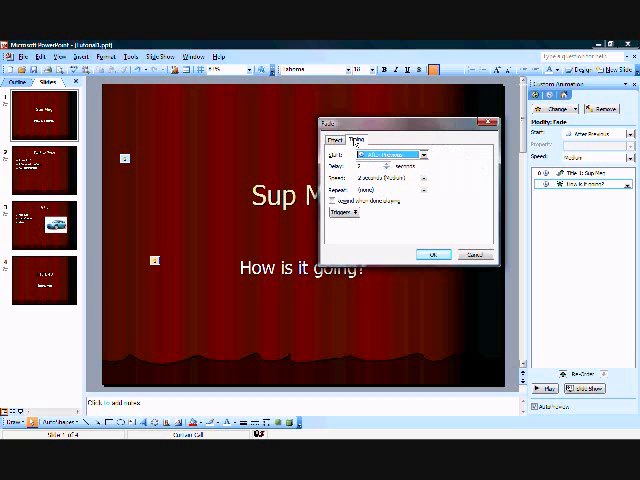
pyautogui.click(430, 255)
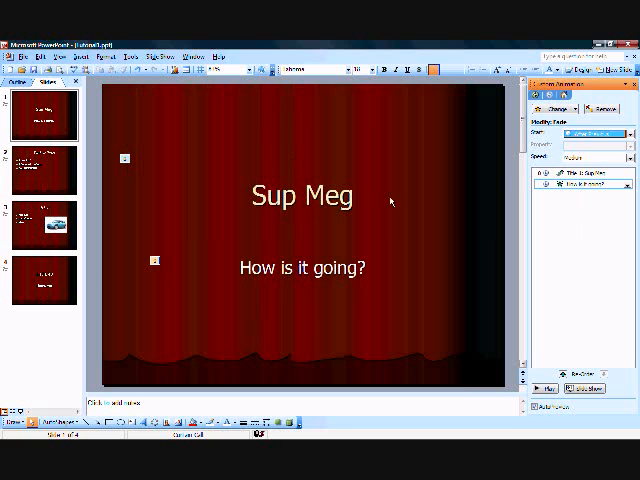
pyautogui.click(43, 168)
pyautogui.click(43, 113)
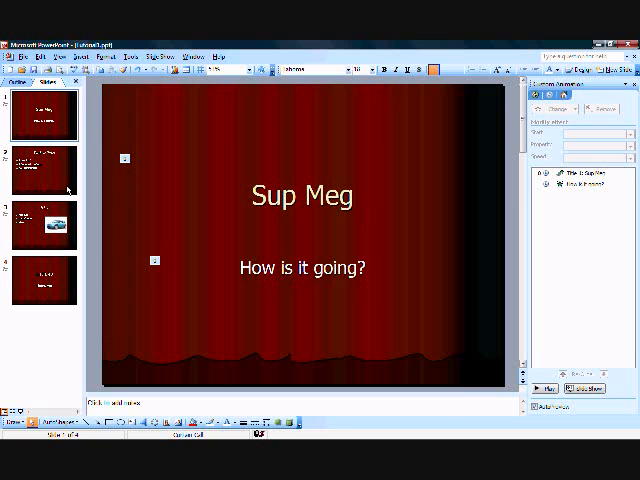
pyautogui.click(43, 168)
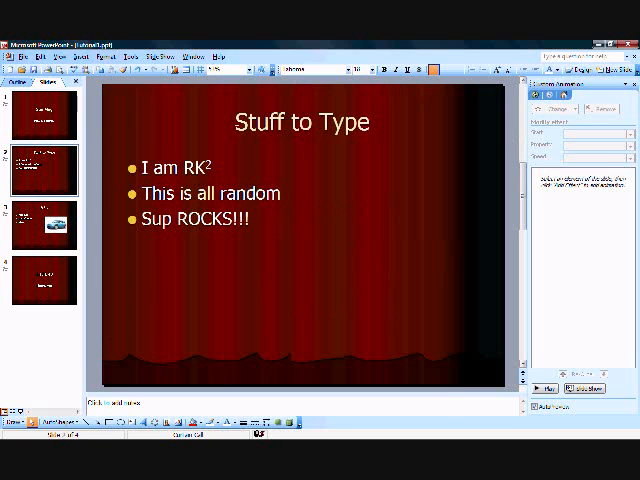
pyautogui.tripleClick(236, 122)
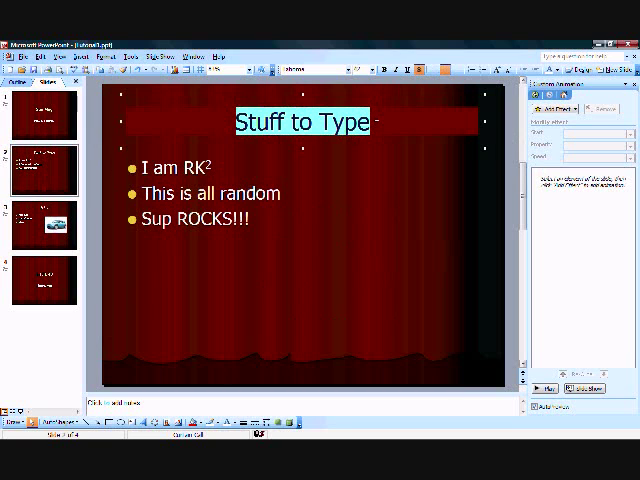
pyautogui.click(553, 109)
pyautogui.moveTo(510, 121)
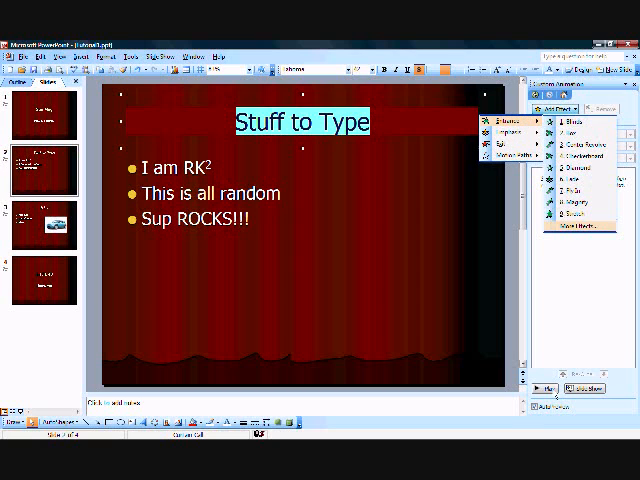
pyautogui.click(147, 137)
pyautogui.click(34, 128)
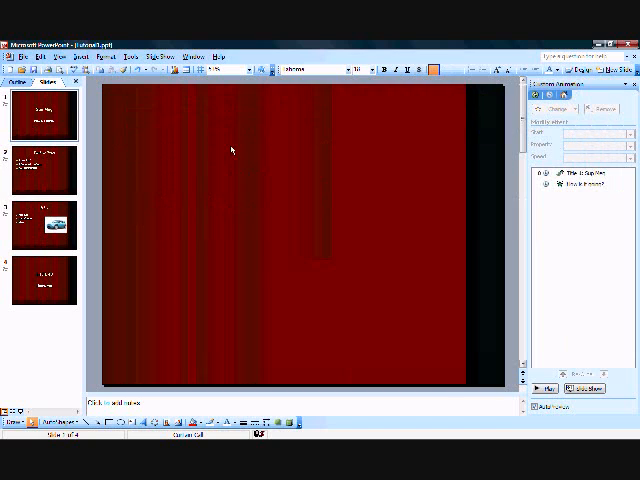
pyautogui.moveTo(268, 195); pyautogui.dragTo(252, 195)
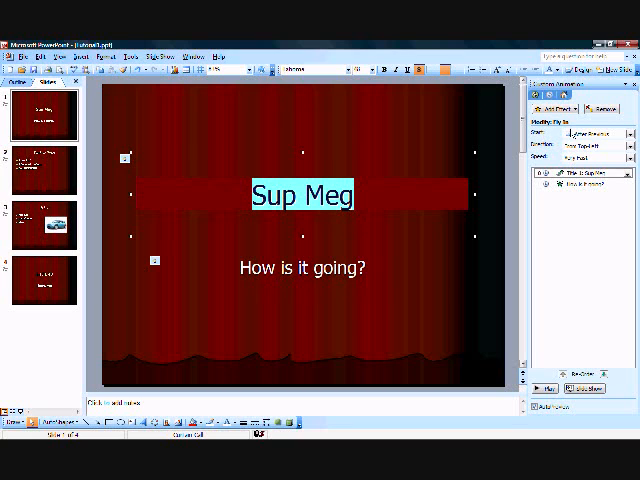
# Add a Grow/Shrink emphasis to the Sup Meg title and set its size and medium speed.
pyautogui.click(552, 108)
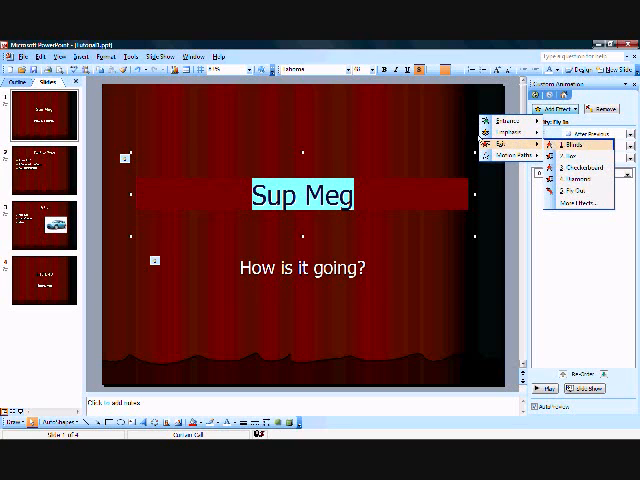
pyautogui.moveTo(510, 132)
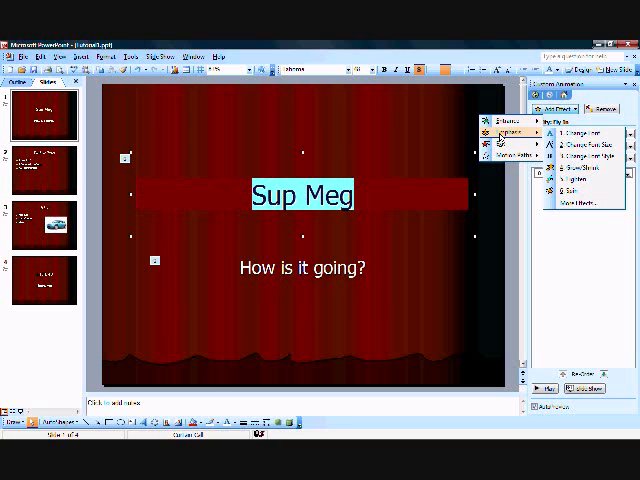
pyautogui.click(578, 167)
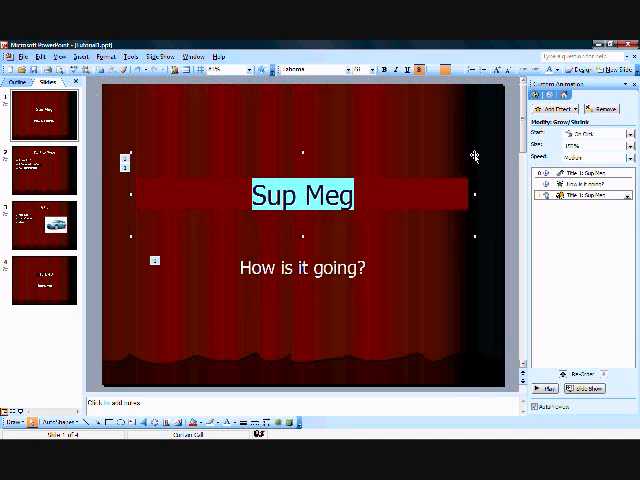
pyautogui.click(628, 146)
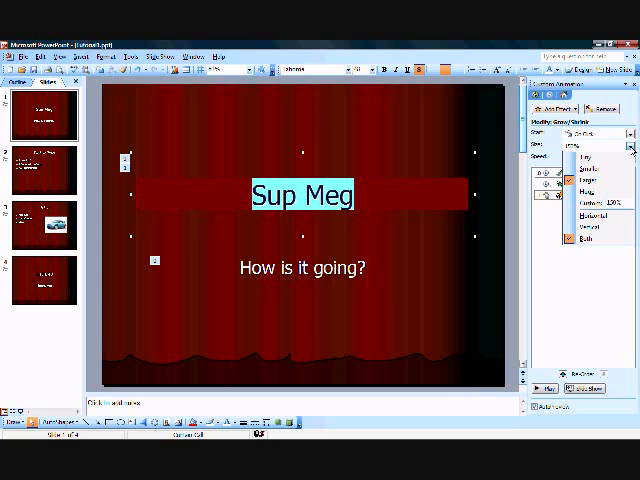
pyautogui.click(616, 196)
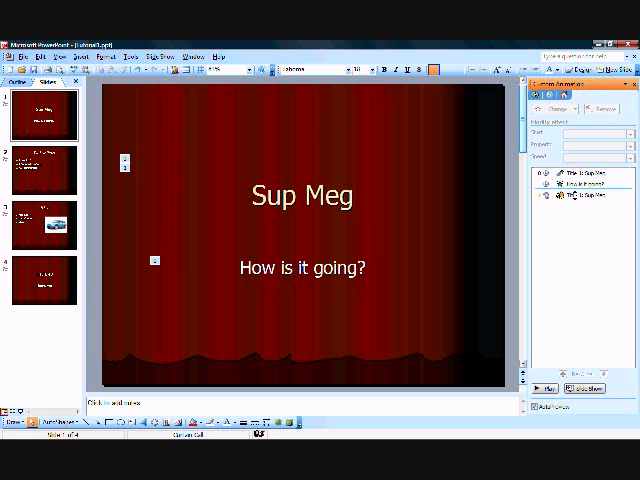
pyautogui.click(600, 157)
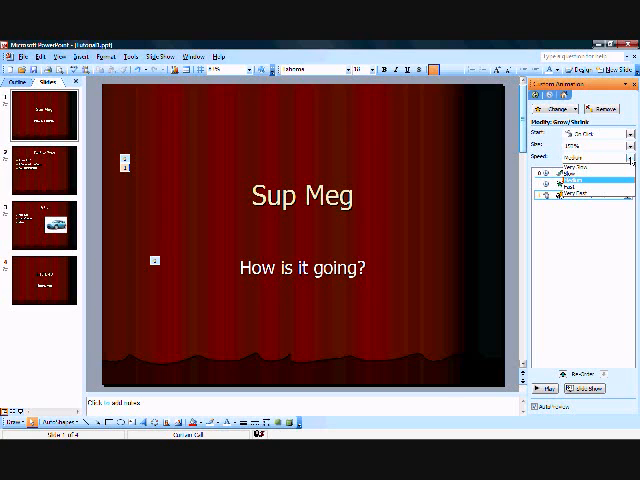
pyautogui.click(560, 190)
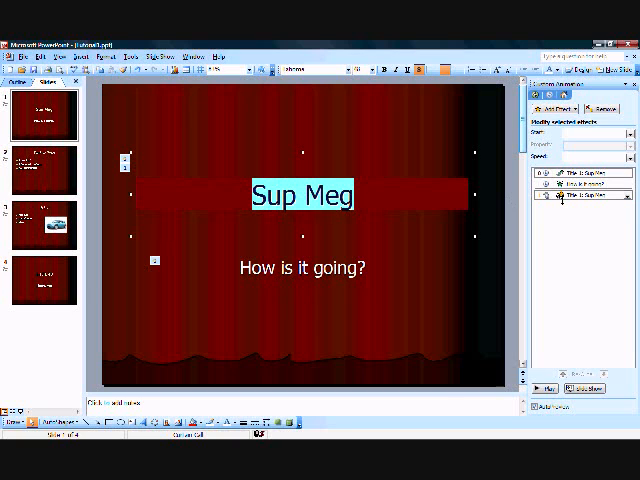
# Make the Grow/Shrink emphasis start After Previous.
pyautogui.click(600, 196)
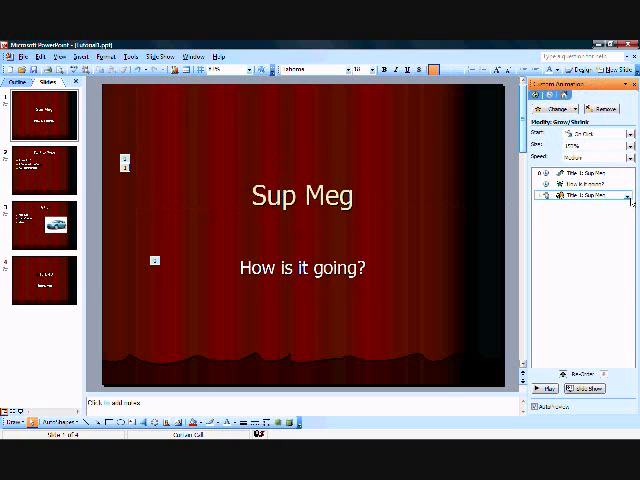
pyautogui.click(627, 197)
pyautogui.click(600, 230)
pyautogui.click(627, 197)
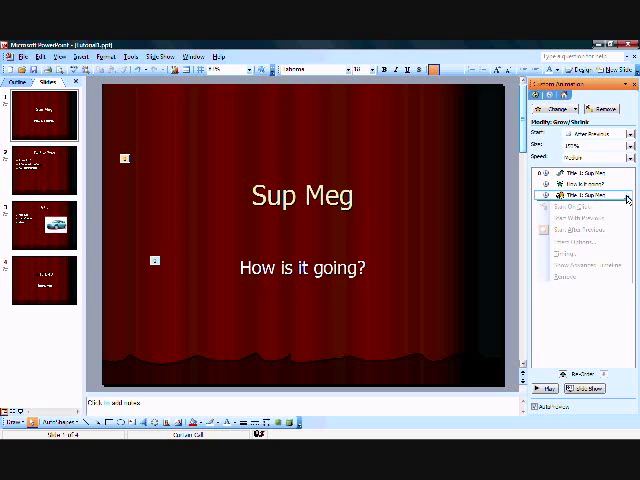
pyautogui.click(600, 255)
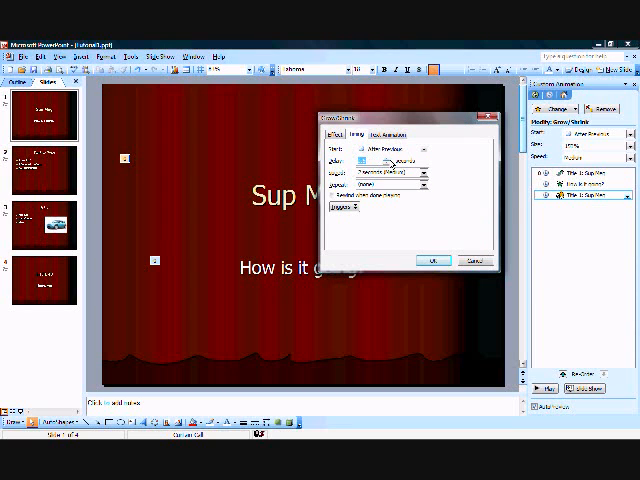
pyautogui.click(431, 261)
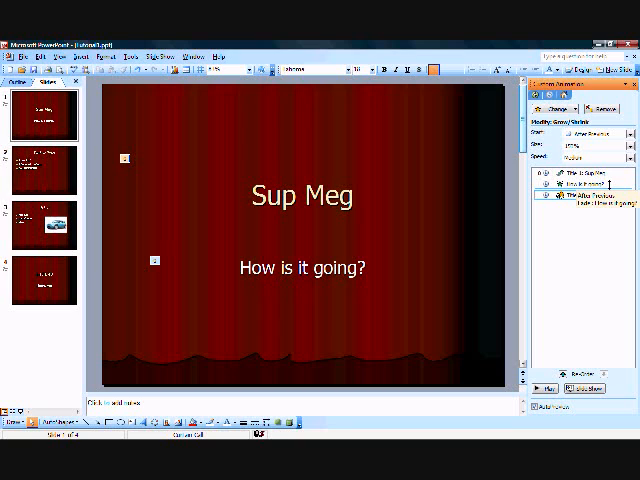
pyautogui.click(590, 195)
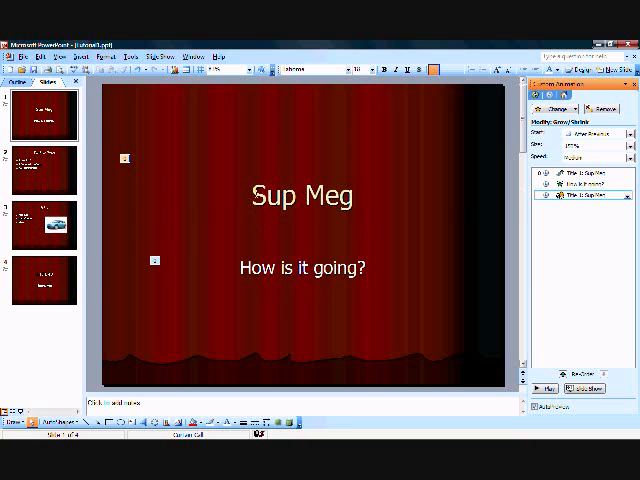
pyautogui.doubleClick(302, 195)
pyautogui.click(553, 108)
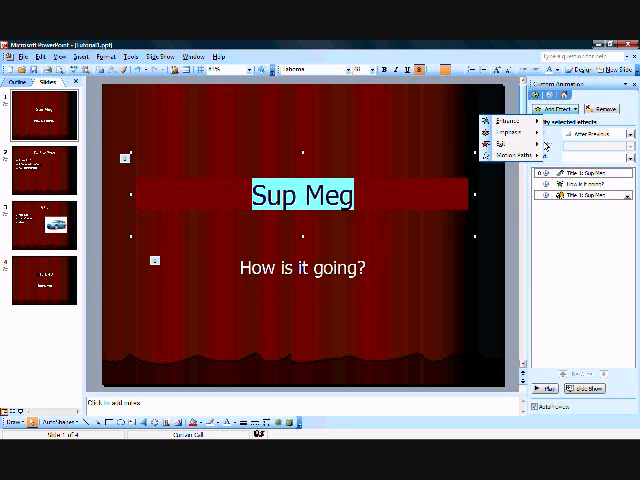
pyautogui.moveTo(505, 143)
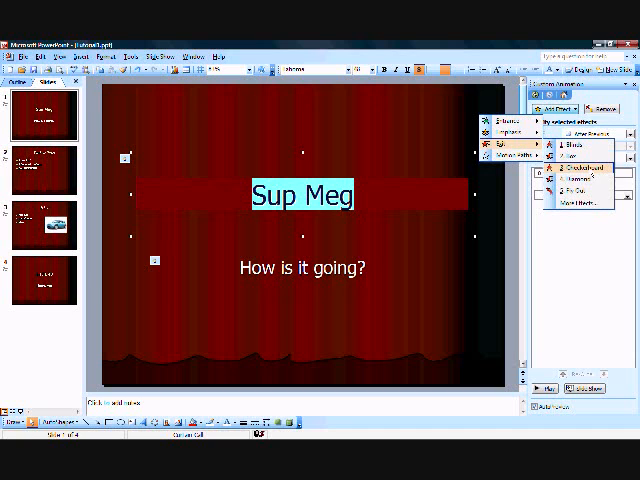
pyautogui.click(579, 167)
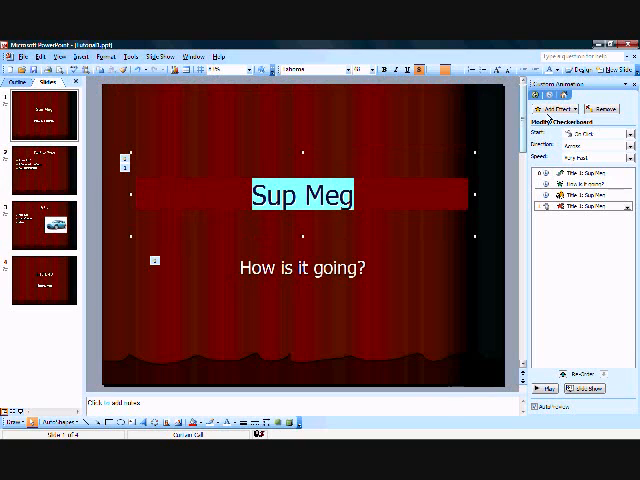
pyautogui.click(556, 109)
pyautogui.click(510, 132)
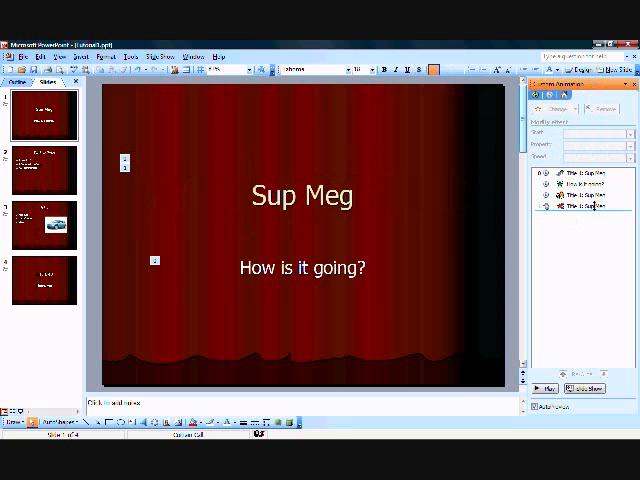
pyautogui.click(626, 206)
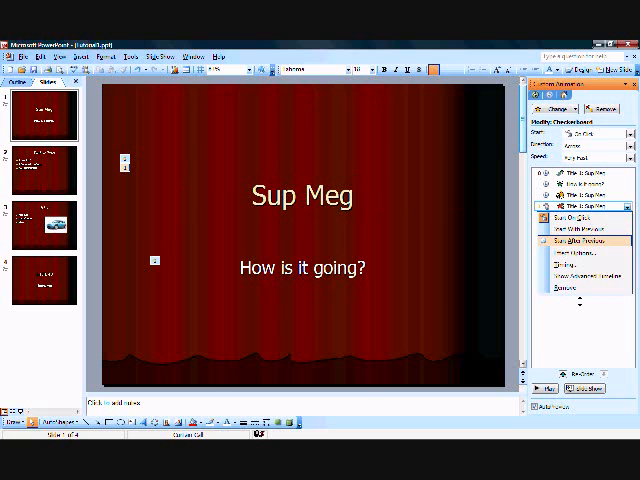
pyautogui.click(571, 290)
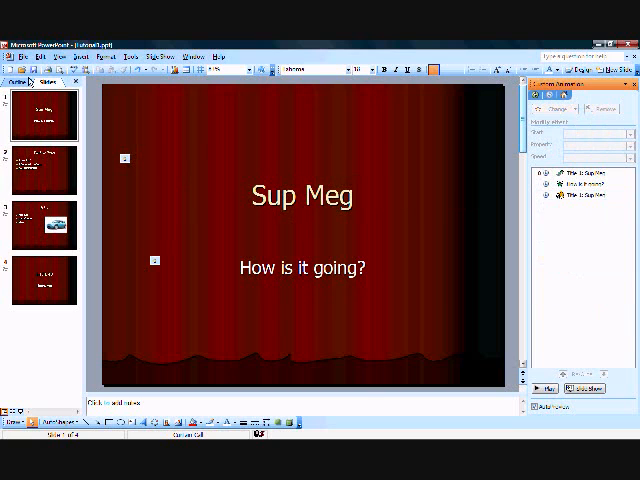
# On slide 2 give the Stuff to Type title a Box entrance and select the first bullet's text.
pyautogui.click(44, 168)
pyautogui.tripleClick(321, 122)
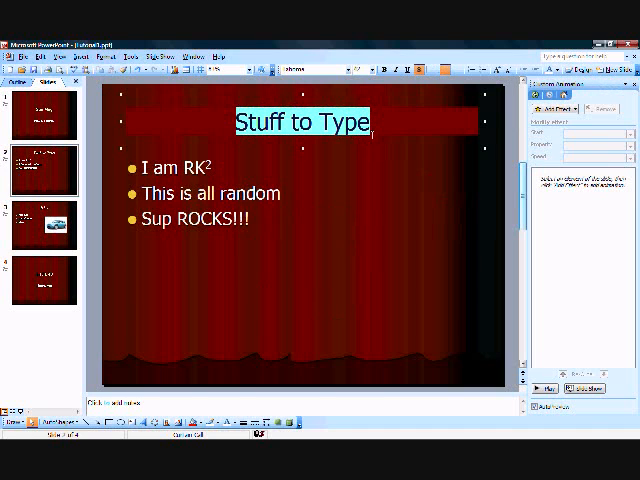
pyautogui.click(555, 108)
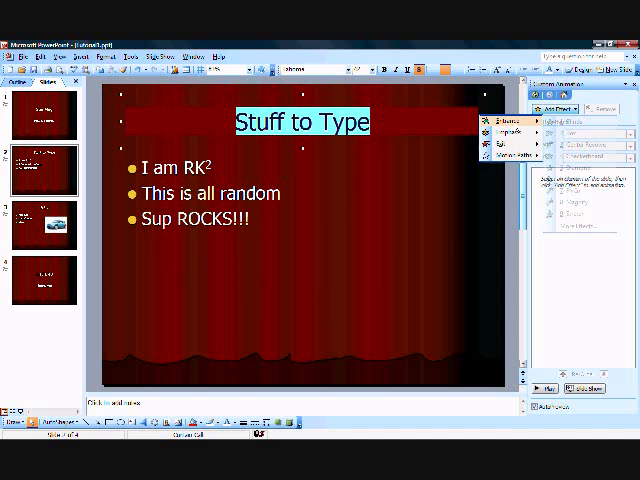
pyautogui.moveTo(508, 120)
pyautogui.click(595, 140)
pyautogui.click(145, 167)
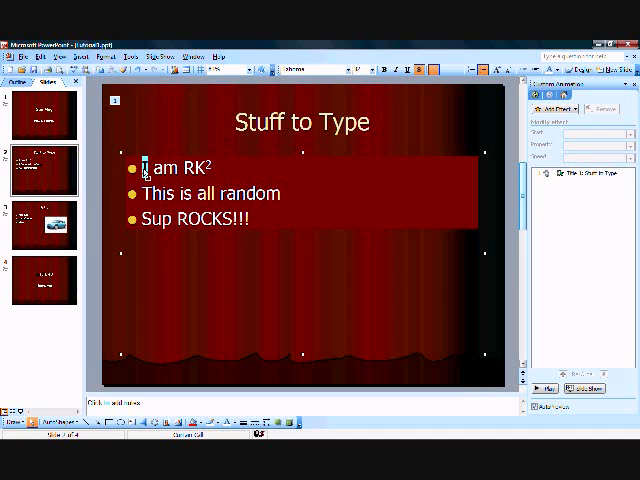
pyautogui.moveTo(141, 167); pyautogui.dragTo(212, 167)
# Give the three bullet points a Stretch entrance starting With Previous.
pyautogui.moveTo(141, 167); pyautogui.dragTo(248, 219)
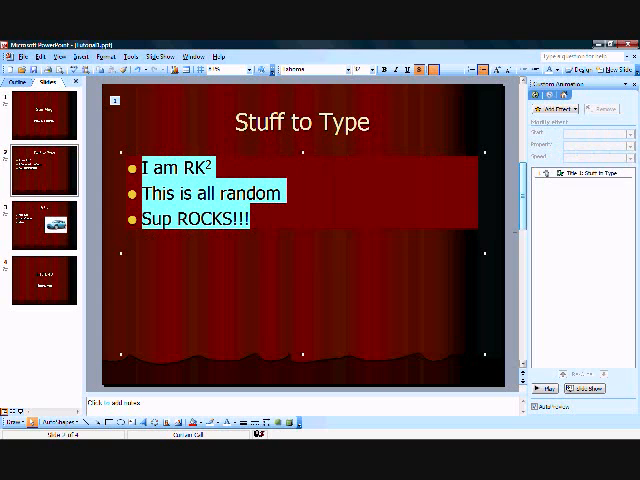
pyautogui.click(558, 109)
pyautogui.moveTo(508, 121)
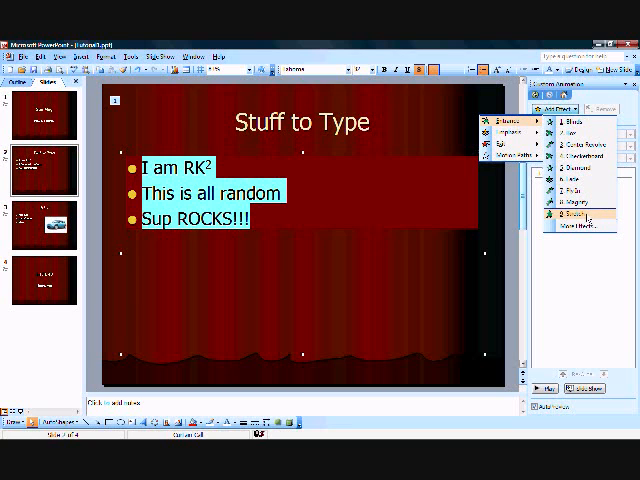
pyautogui.click(586, 215)
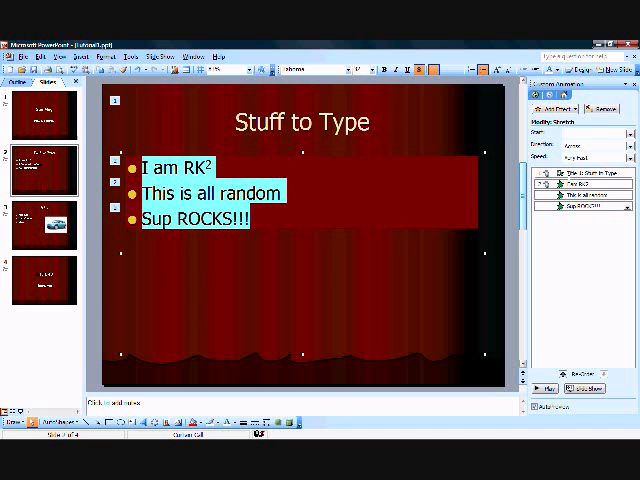
pyautogui.click(588, 195)
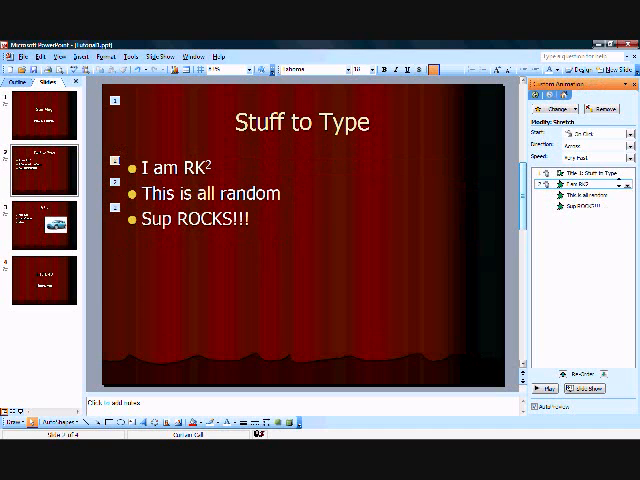
# Set the title to start After Previous and the Sup ROCKS!!! bullet to start On Click.
pyautogui.click(590, 173)
pyautogui.click(627, 175)
pyautogui.click(596, 196)
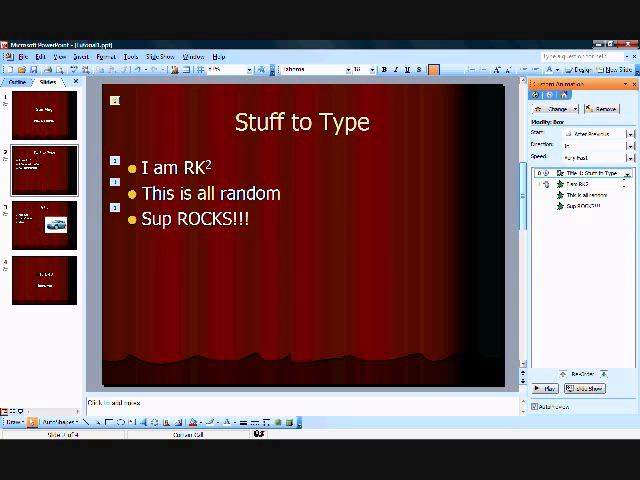
pyautogui.click(585, 185)
pyautogui.click(590, 196)
pyautogui.click(627, 196)
pyautogui.click(612, 208)
pyautogui.click(590, 207)
pyautogui.click(627, 207)
pyautogui.click(580, 218)
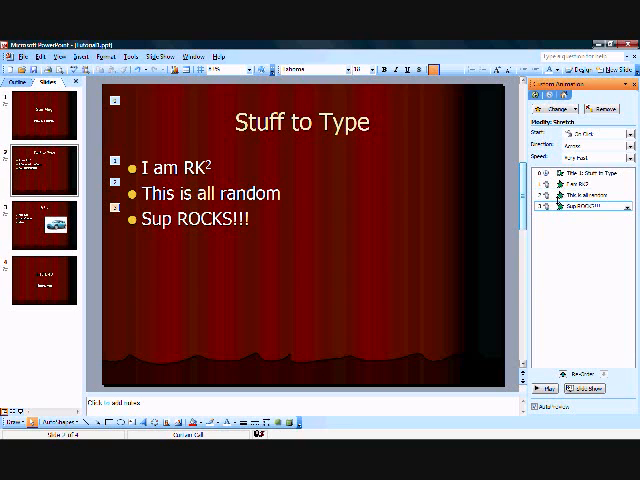
# On slide 3 give the A Pic title a Boomerang entrance, then select the Nice Car lines.
pyautogui.click(38, 222)
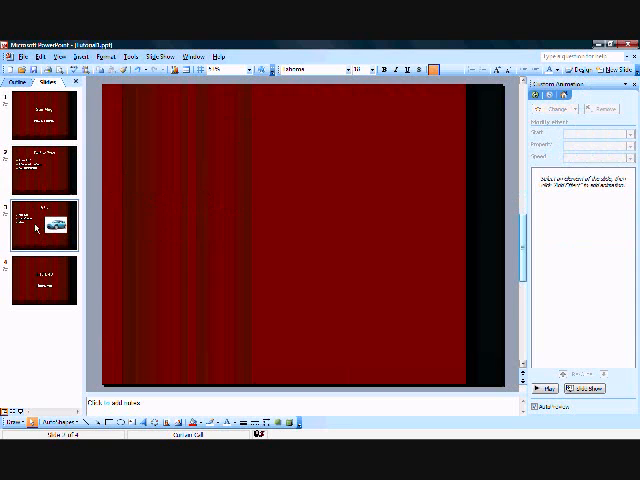
pyautogui.click(280, 122)
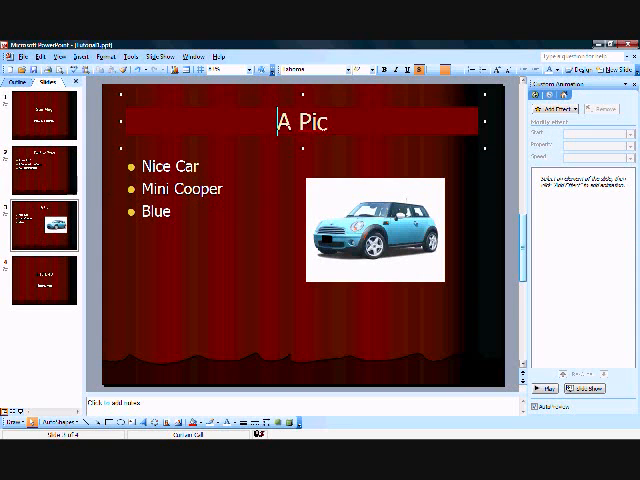
pyautogui.moveTo(280, 122); pyautogui.dragTo(327, 124)
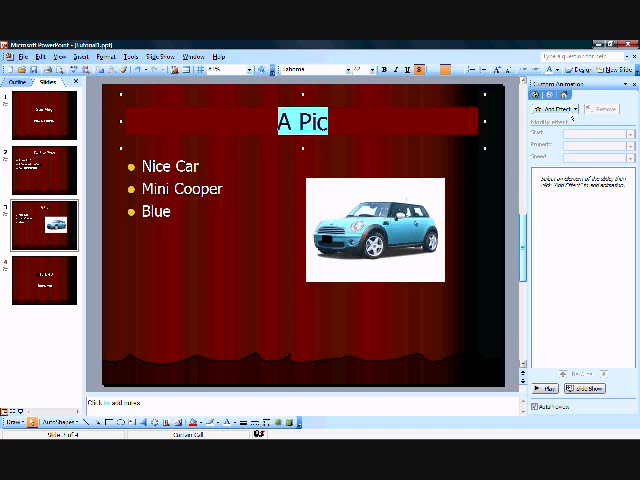
pyautogui.click(556, 108)
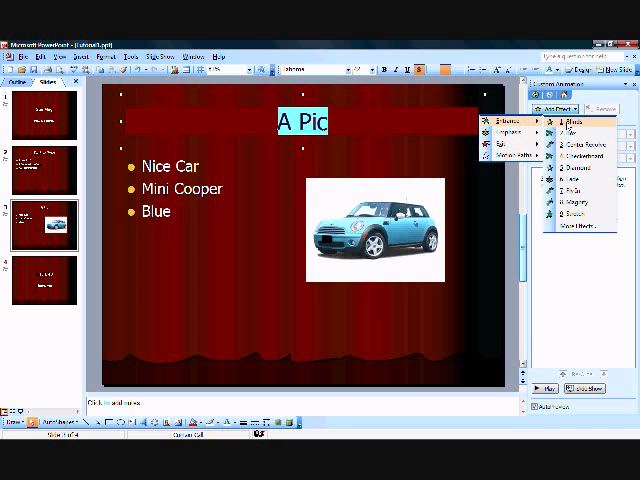
pyautogui.click(560, 224)
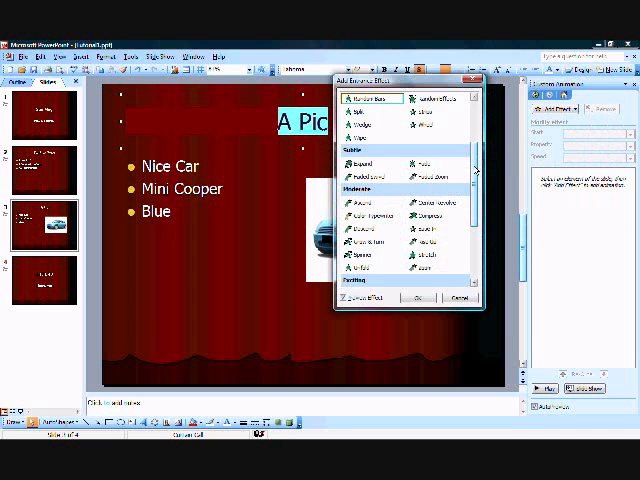
pyautogui.moveTo(476, 169); pyautogui.dragTo(476, 211)
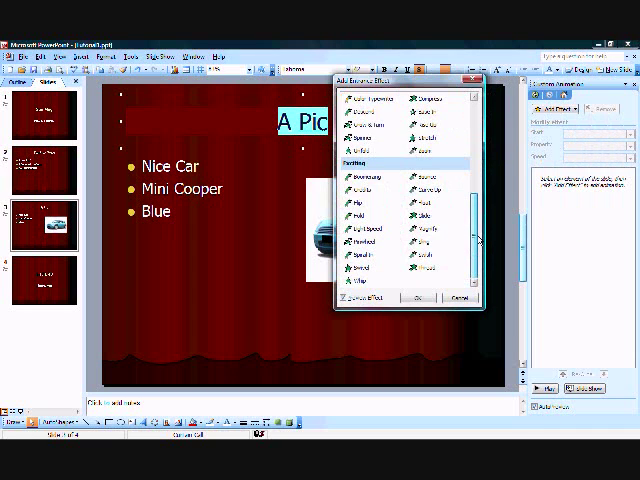
pyautogui.click(366, 177)
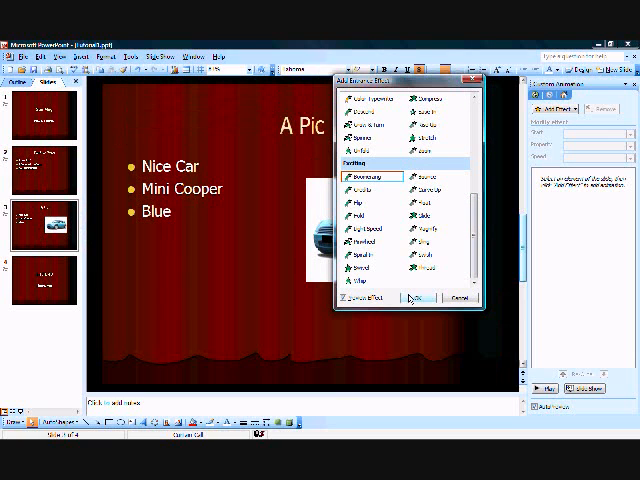
pyautogui.click(412, 298)
pyautogui.moveTo(141, 166); pyautogui.dragTo(207, 197)
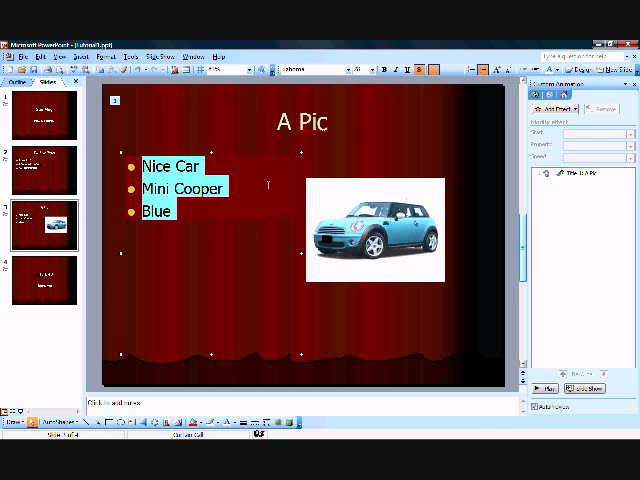
# Make the A Pic title's Boomerang animation start After Previous.
pyautogui.click(355, 222)
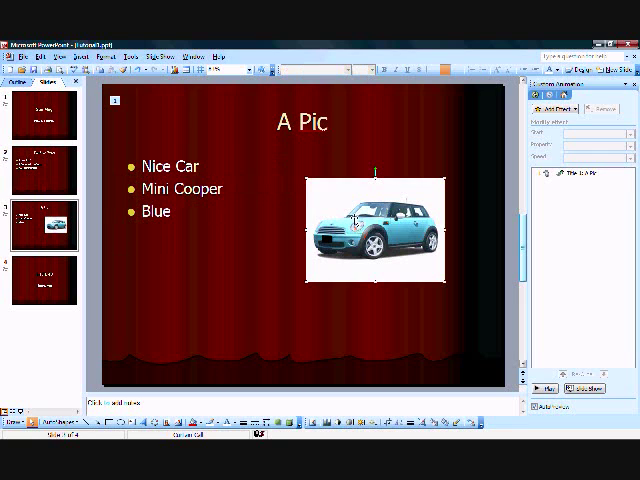
pyautogui.click(553, 108)
pyautogui.click(548, 158)
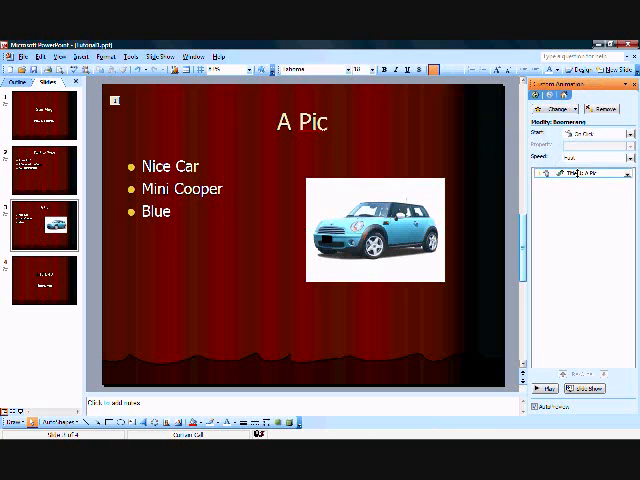
pyautogui.click(625, 173)
pyautogui.click(580, 208)
pyautogui.click(553, 108)
pyautogui.moveTo(508, 121)
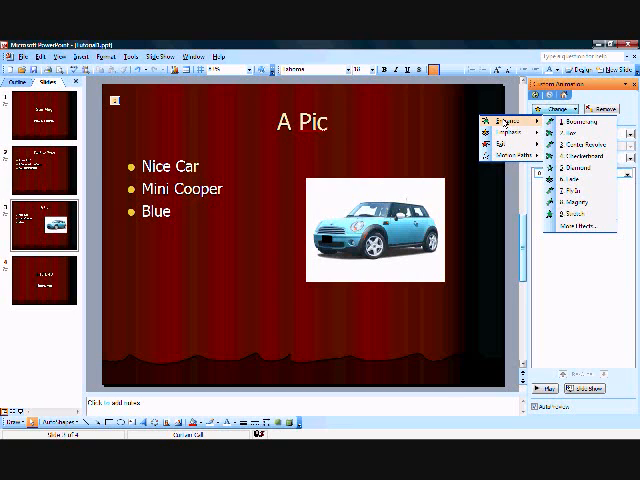
pyautogui.click(575, 121)
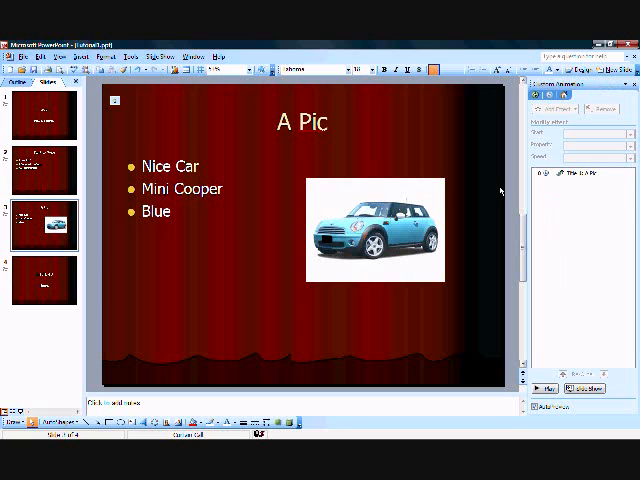
# Give the car picture a Box entrance and change its direction.
pyautogui.click(398, 196)
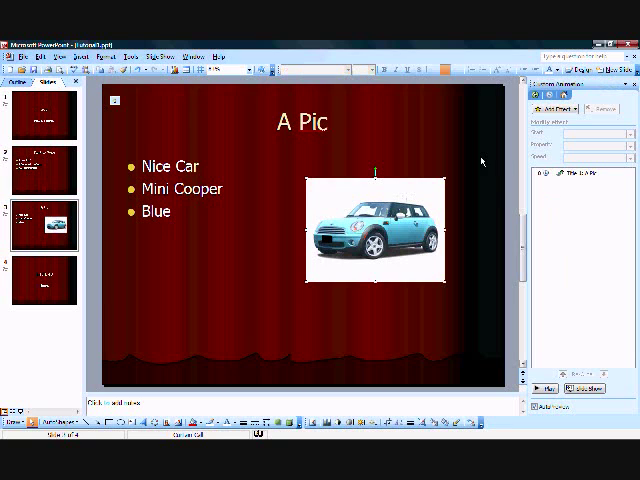
pyautogui.click(555, 108)
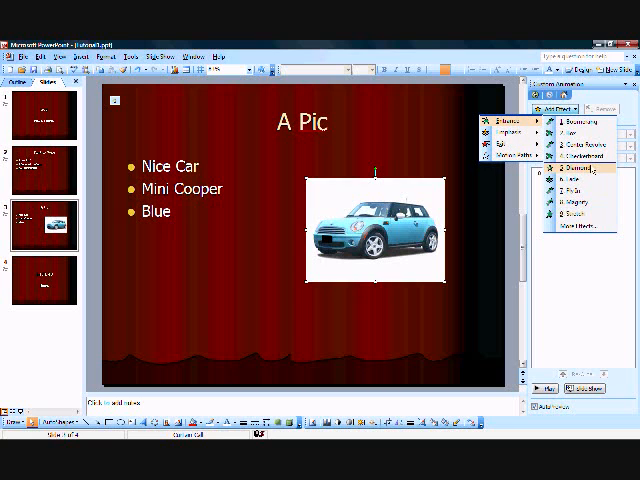
pyautogui.click(590, 132)
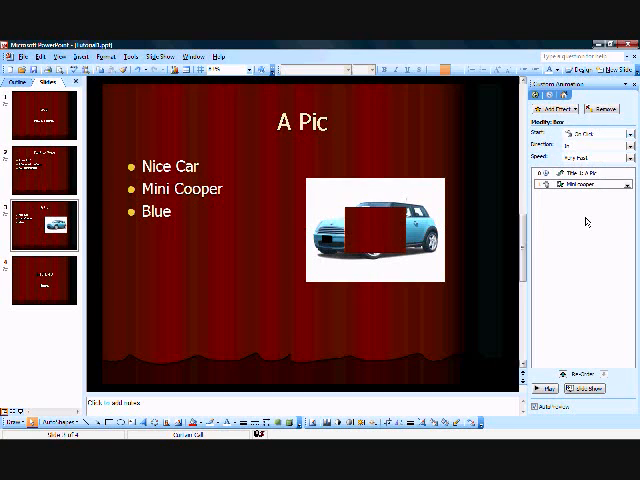
pyautogui.click(630, 147)
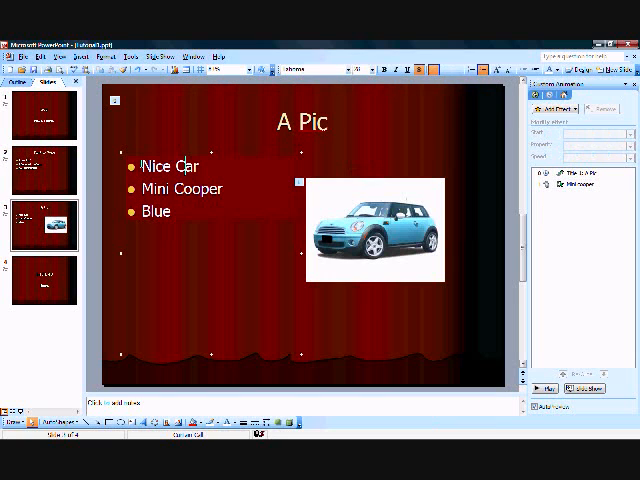
# Apply the Pinwheel entrance to the Nice Car, Mini Cooper and Blue bullets on slide 3.
pyautogui.moveTo(142, 166); pyautogui.dragTo(210, 212)
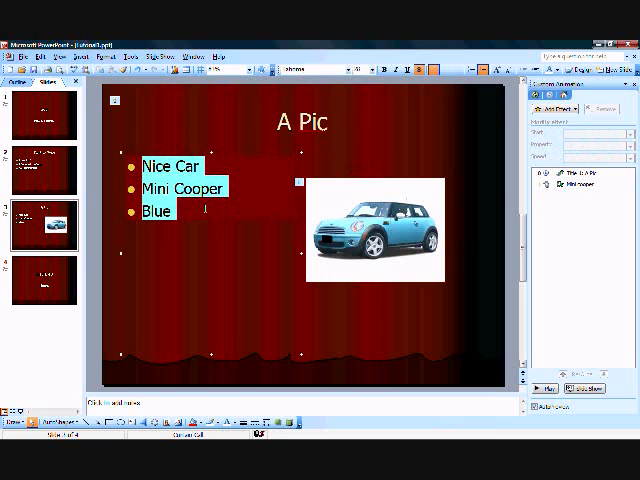
pyautogui.click(553, 108)
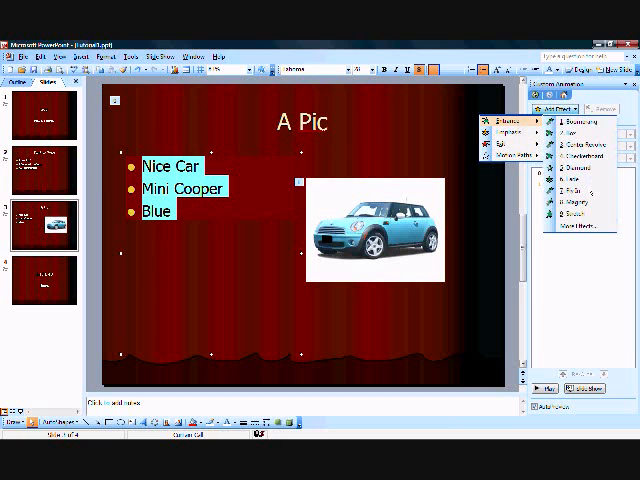
pyautogui.click(578, 226)
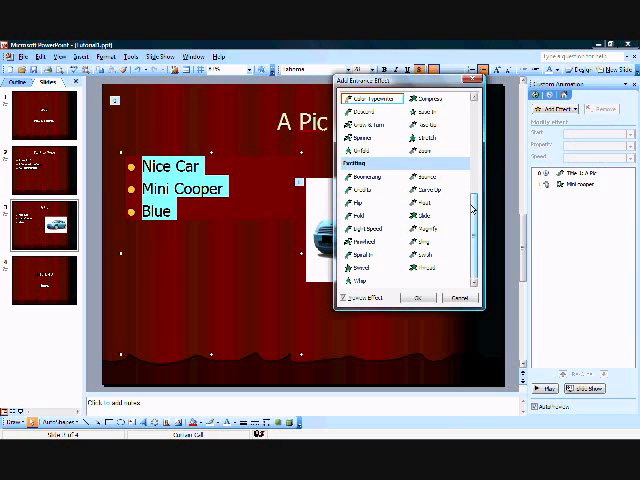
pyautogui.scroll(1, 473, 207)
pyautogui.scroll(1, 474, 205)
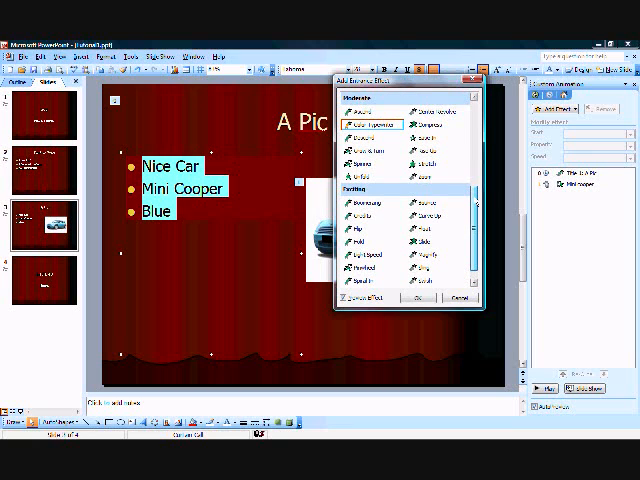
pyautogui.moveTo(475, 204); pyautogui.dragTo(474, 100)
pyautogui.scroll(1, 474, 105)
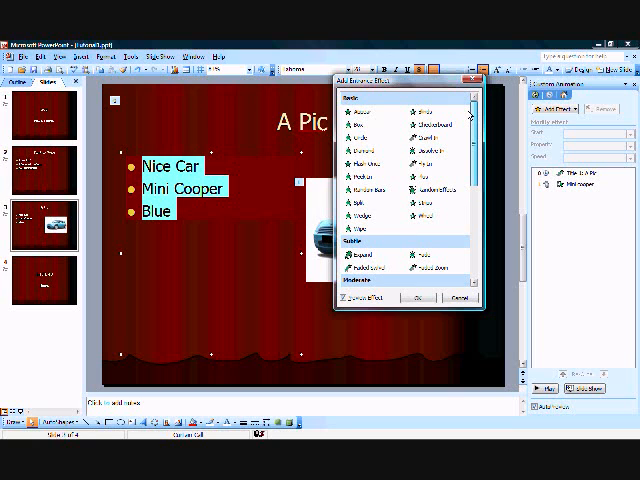
pyautogui.moveTo(474, 110); pyautogui.dragTo(475, 163)
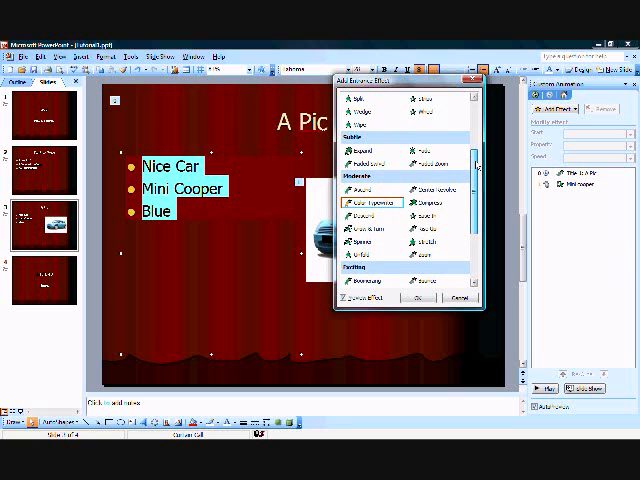
pyautogui.moveTo(475, 163); pyautogui.dragTo(478, 220)
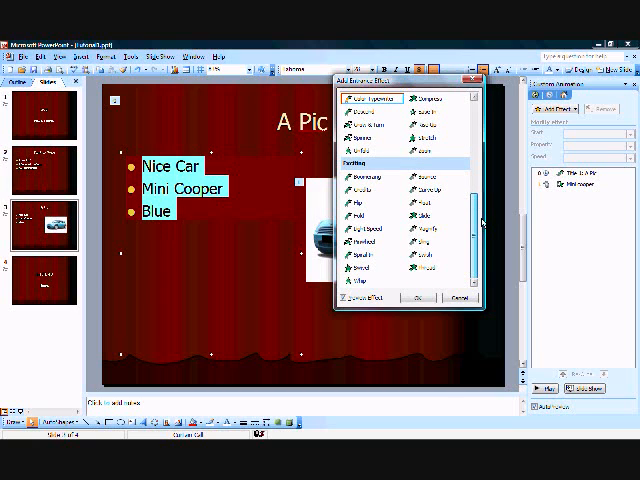
pyautogui.click(362, 241)
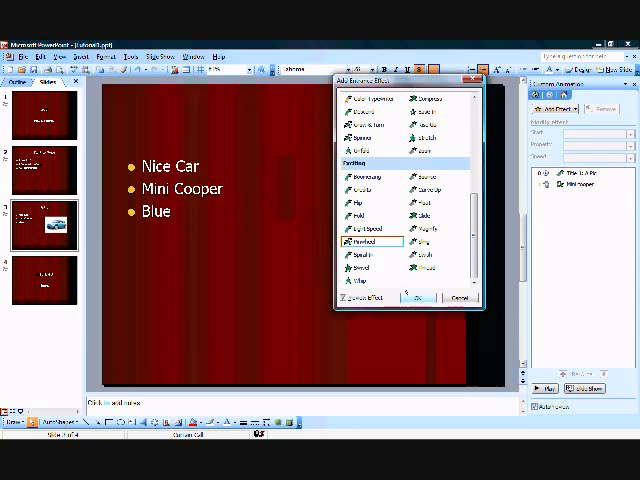
pyautogui.click(423, 299)
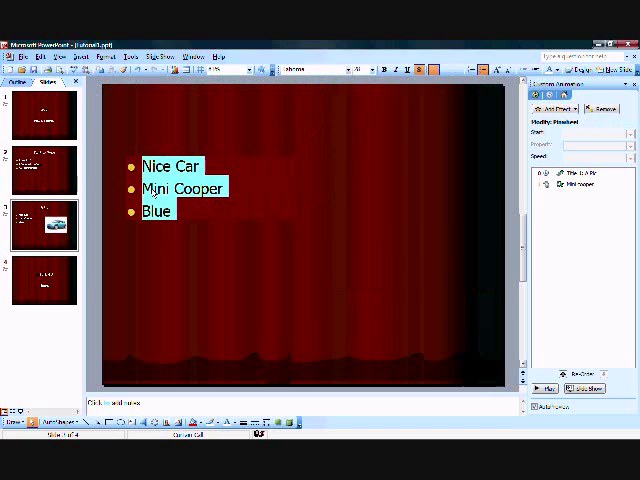
pyautogui.click(549, 389)
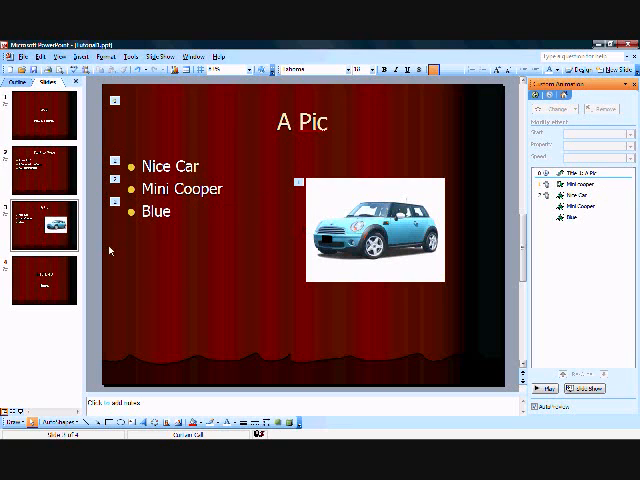
# Give the THE END title on slide 4 a Magnify entrance animation.
pyautogui.click(49, 272)
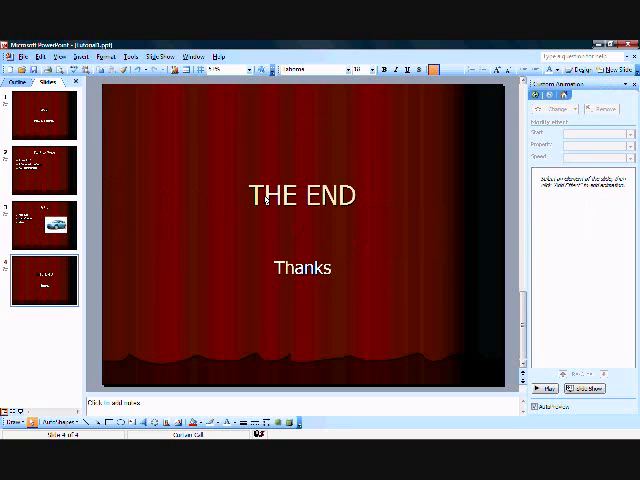
pyautogui.click(295, 233)
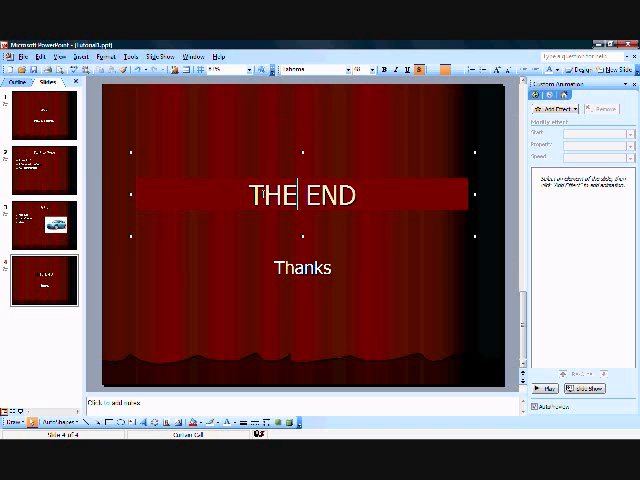
pyautogui.tripleClick(302, 195)
pyautogui.click(552, 109)
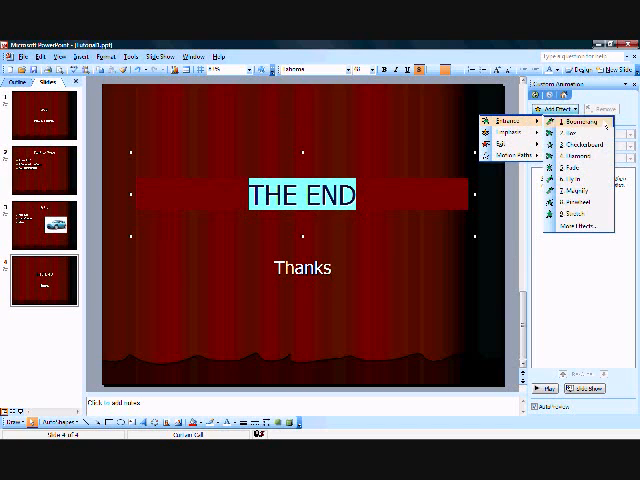
pyautogui.click(575, 189)
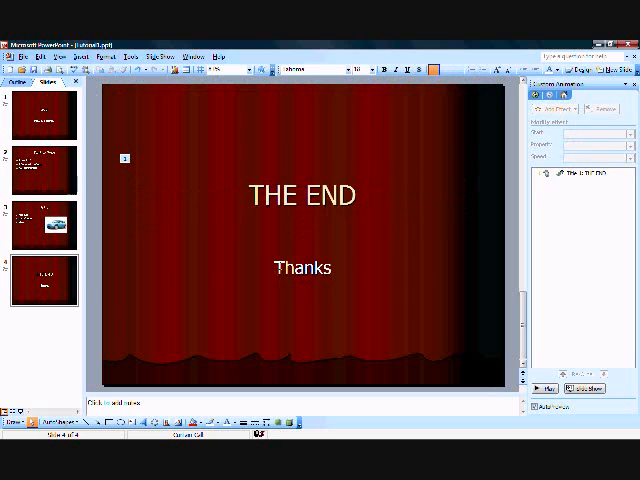
# Extend the subtitle to read 'Thanks Meg' and select it for animation.
pyautogui.moveTo(274, 268); pyautogui.dragTo(333, 268)
pyautogui.click(334, 268)
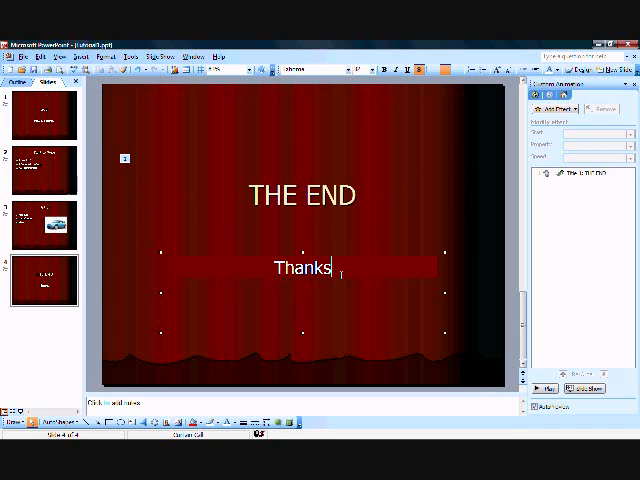
pyautogui.write(' Meg')
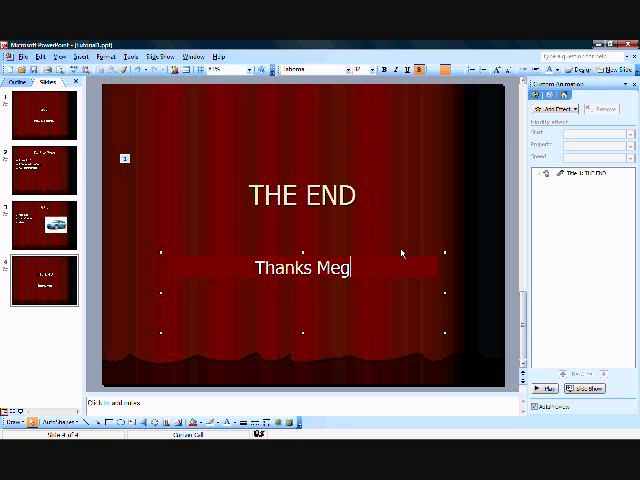
pyautogui.click(560, 110)
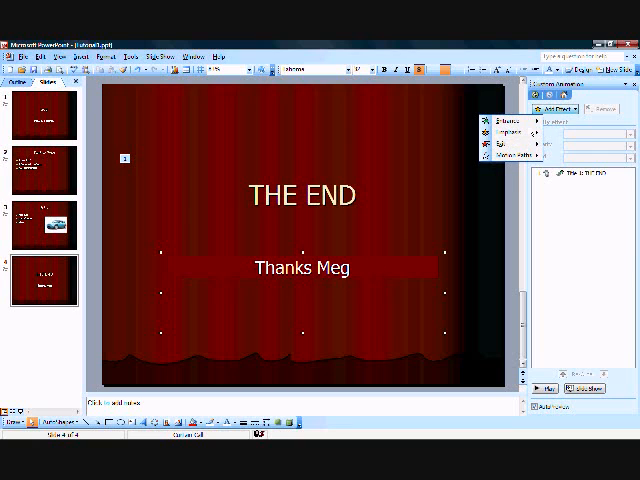
pyautogui.moveTo(507, 120)
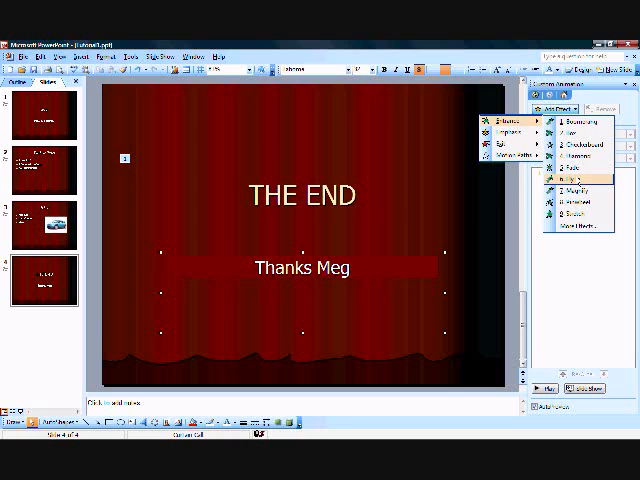
# Give Thanks Meg a Fly In entrance from the top-left at the chosen speed.
pyautogui.click(587, 146)
pyautogui.click(572, 175)
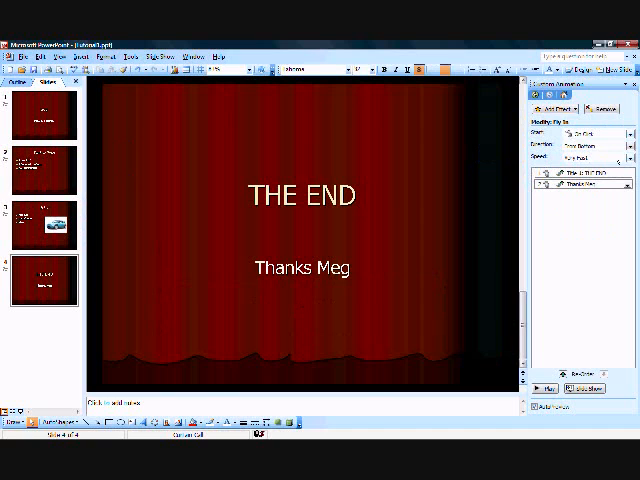
pyautogui.click(630, 158)
pyautogui.click(580, 190)
pyautogui.click(630, 146)
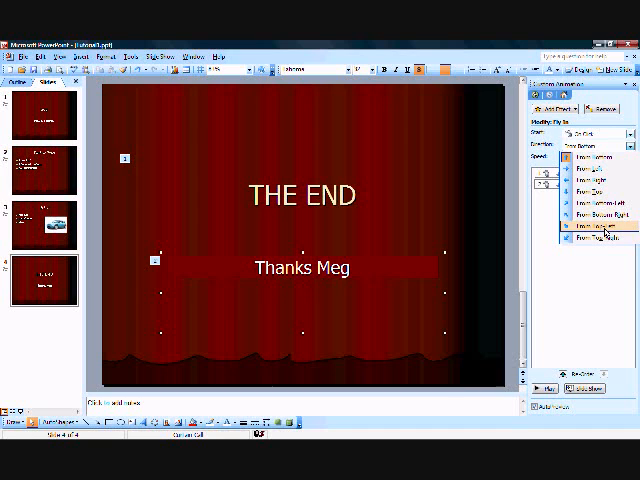
pyautogui.click(600, 225)
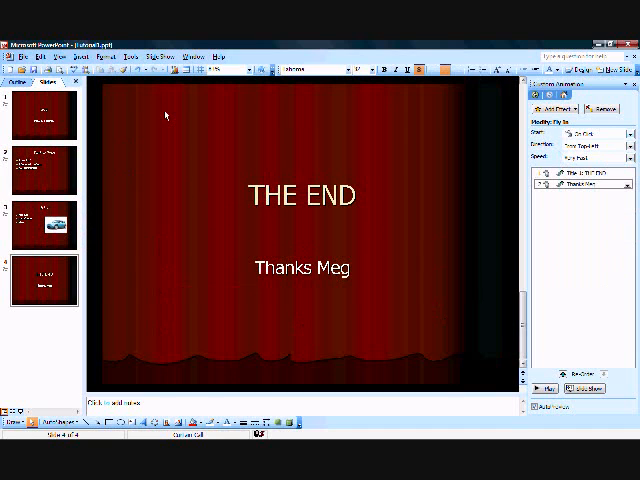
# Start the fly-in After Previous and confirm its timing settings.
pyautogui.click(627, 186)
pyautogui.click(586, 210)
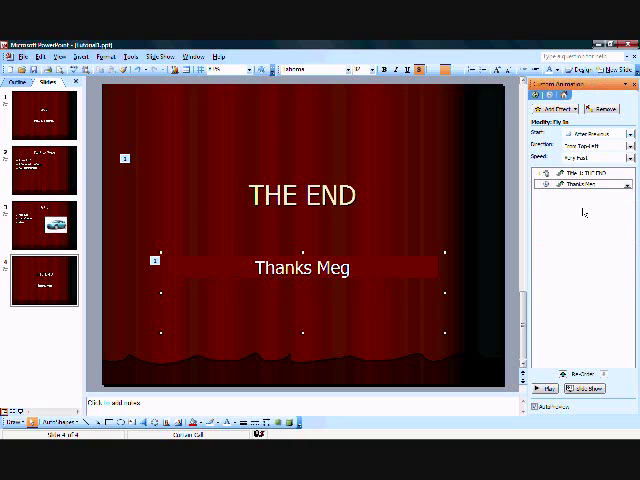
pyautogui.click(627, 186)
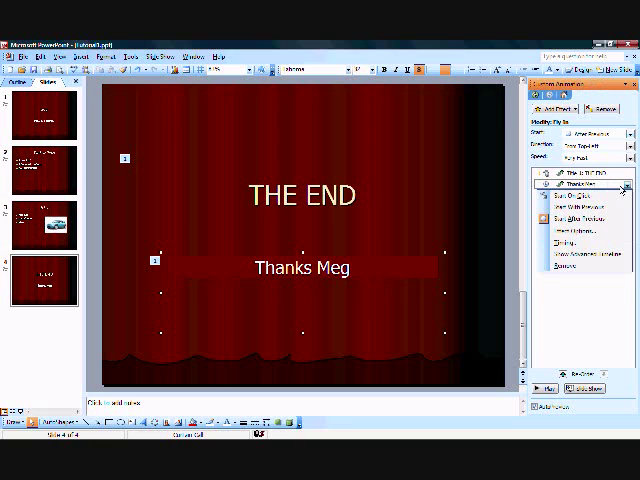
pyautogui.click(586, 241)
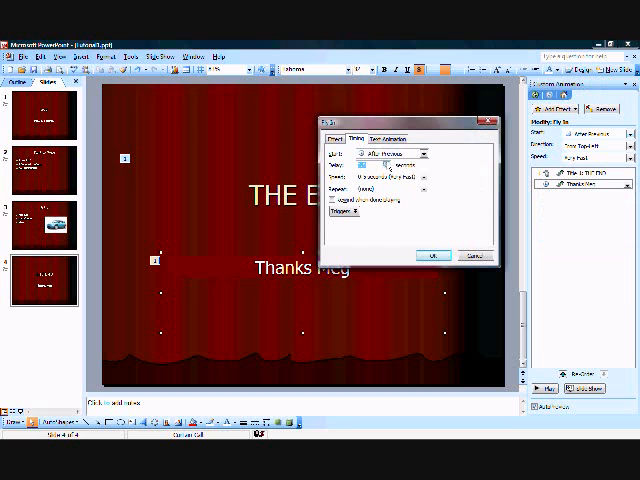
pyautogui.click(432, 258)
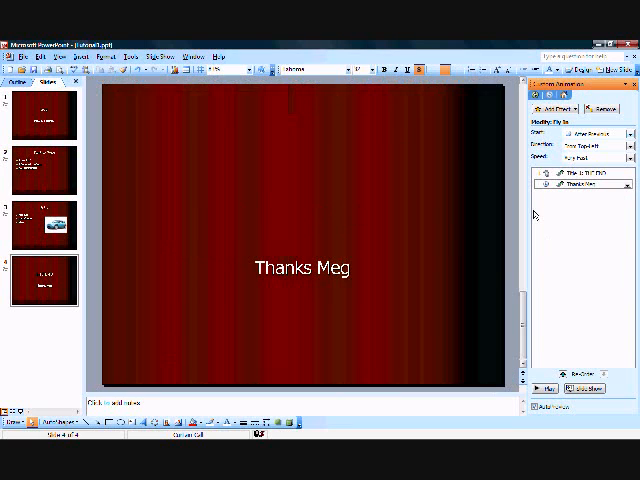
pyautogui.click(535, 223)
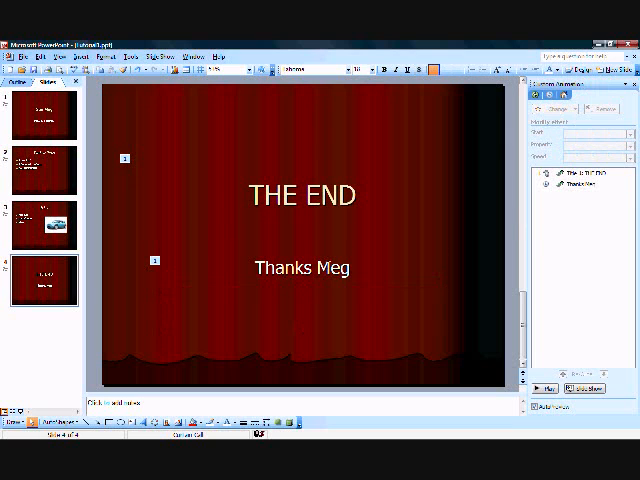
# Add a Draw Custom Path curve motion-path effect to Thanks Meg.
pyautogui.click(226, 271)
pyautogui.moveTo(252, 267); pyautogui.dragTo(365, 270)
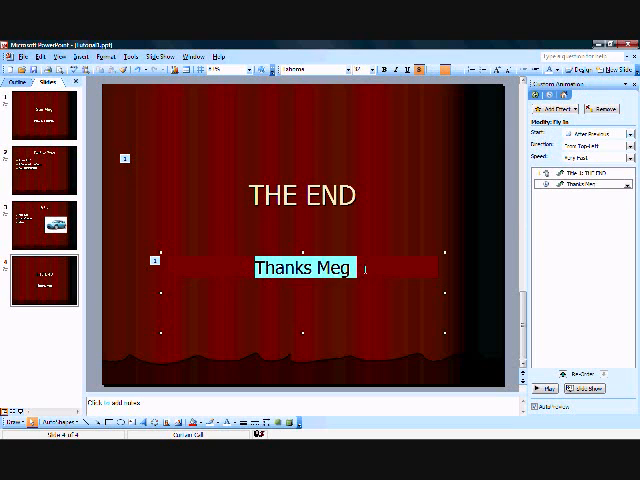
pyautogui.click(553, 108)
pyautogui.moveTo(512, 155)
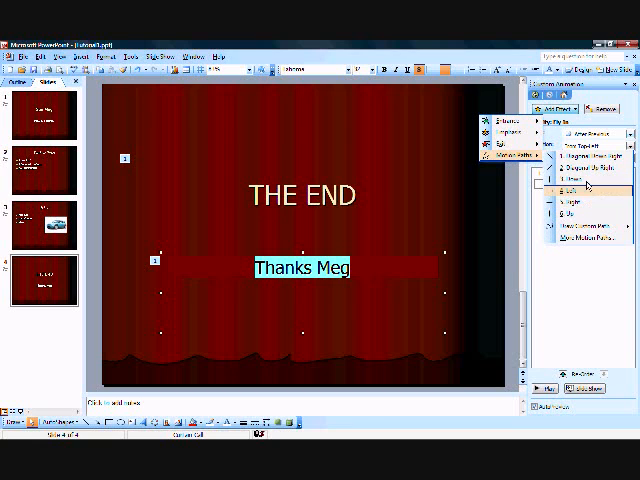
pyautogui.moveTo(590, 226)
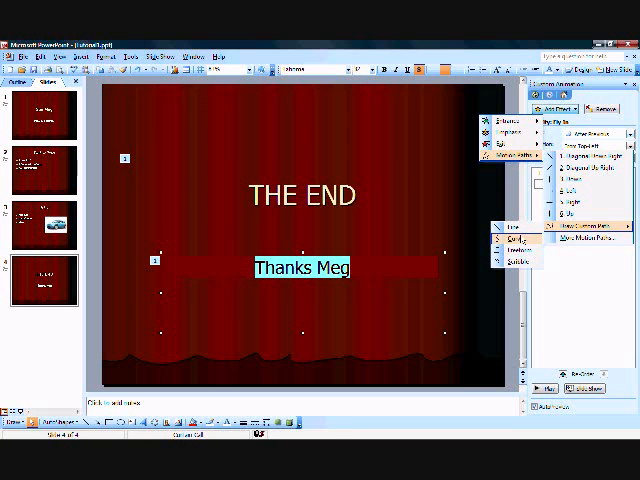
pyautogui.click(513, 249)
# Draw the curve up to the left, across above THE END and finish below it.
pyautogui.click(160, 210)
pyautogui.click(170, 155)
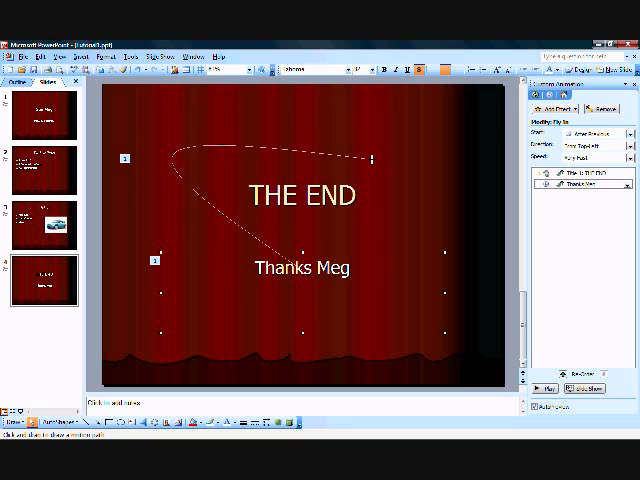
pyautogui.click(374, 165)
pyautogui.doubleClick(297, 227)
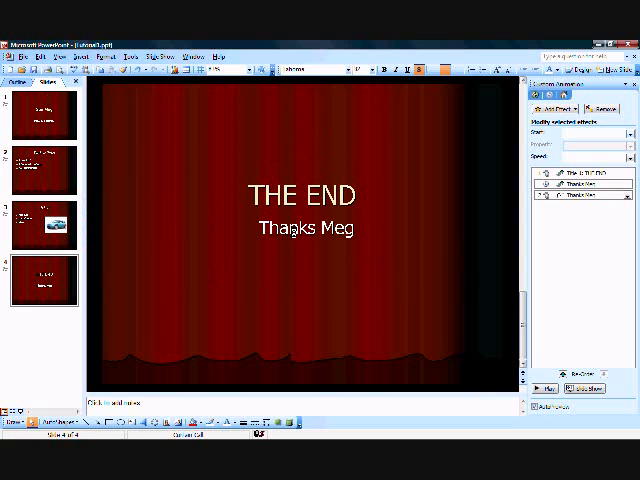
# Set the Thanks Meg custom path animation's speed to Slow.
pyautogui.click(581, 195)
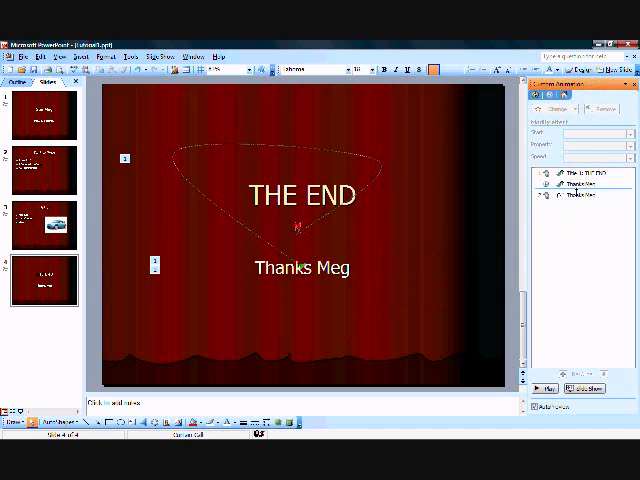
pyautogui.click(578, 195)
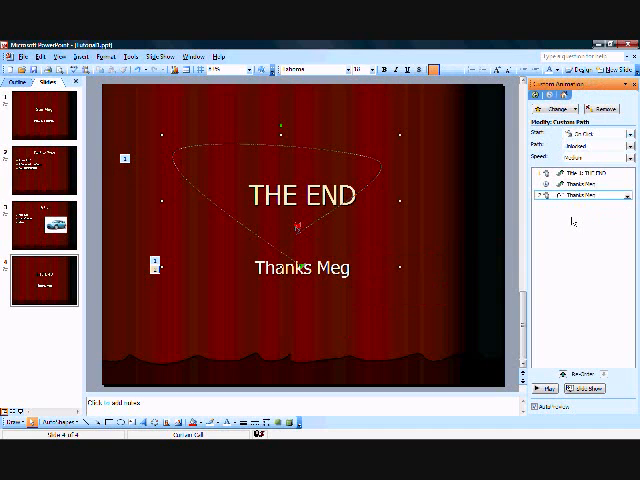
pyautogui.click(629, 157)
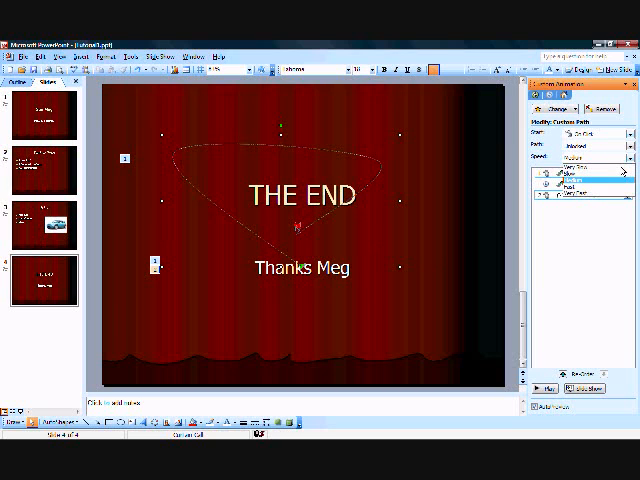
pyautogui.click(590, 172)
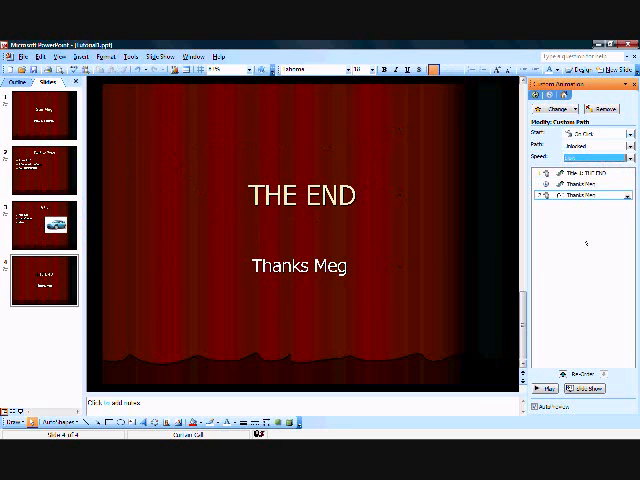
pyautogui.click(629, 157)
pyautogui.click(590, 172)
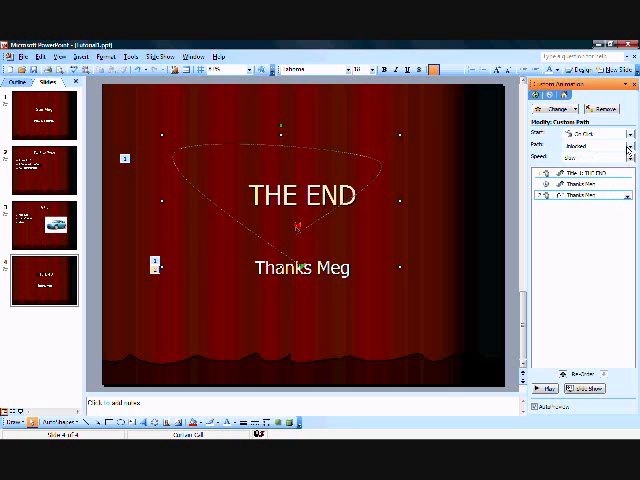
# Review the motion path's Timing settings and close them unchanged.
pyautogui.click(627, 198)
pyautogui.click(587, 255)
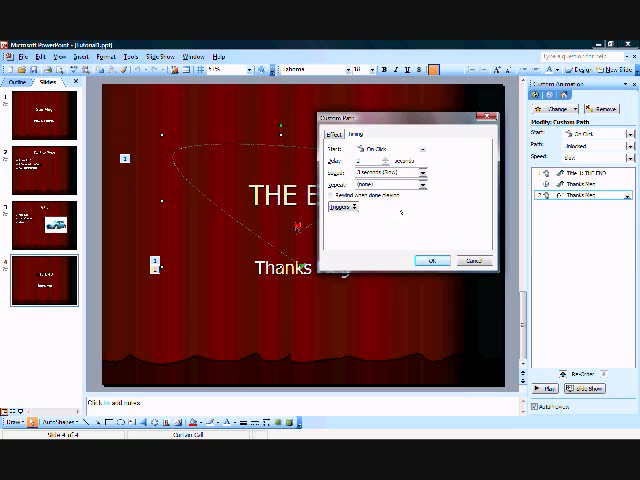
pyautogui.click(430, 261)
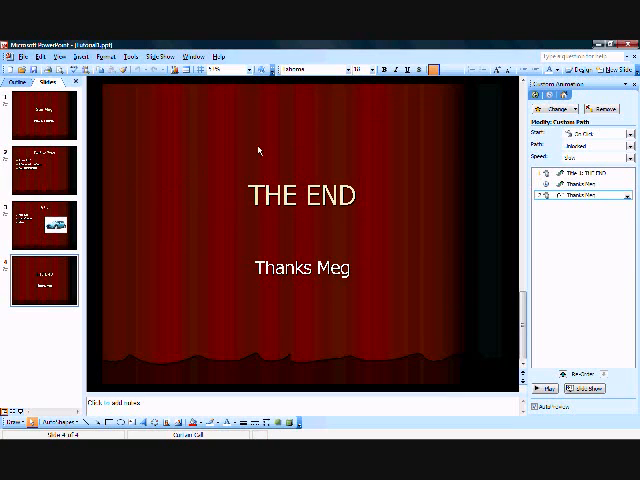